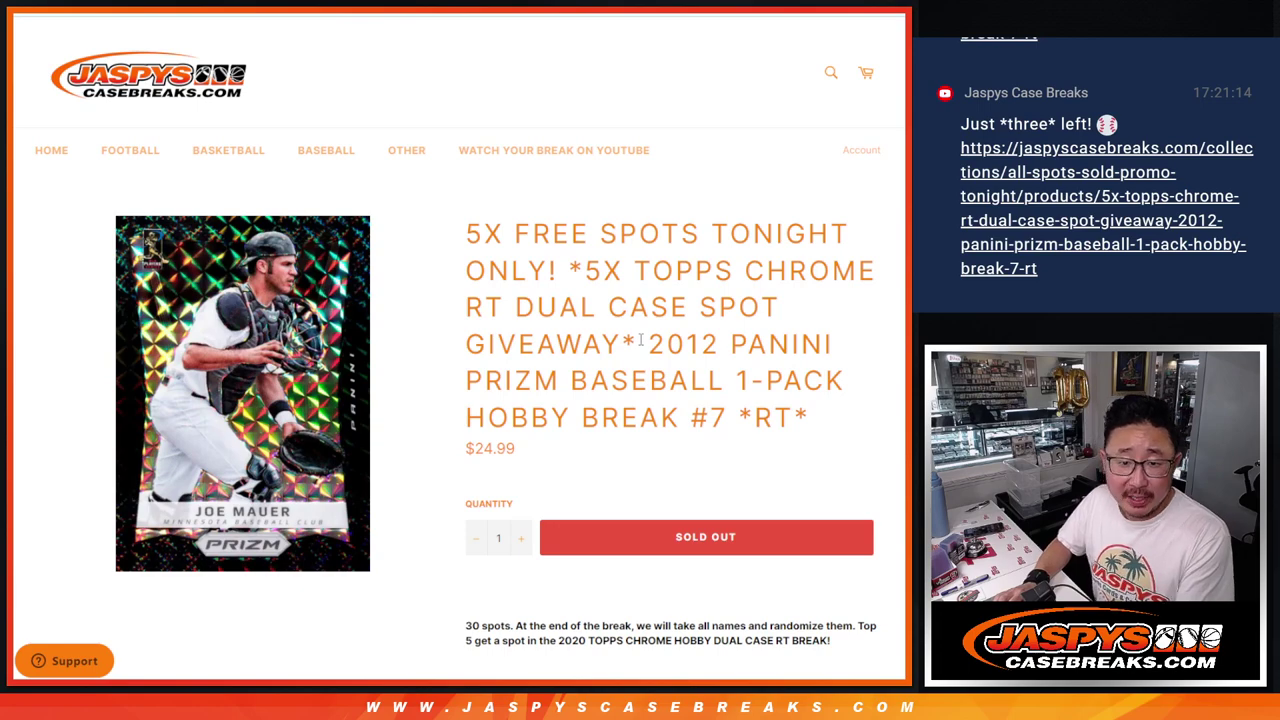
- Review the break's product page, highlighting its free-spots, giveaway and 2012 Panini Prizm Baseball title sections and viewing the enlarged card image
drag(690, 417, 756, 419)
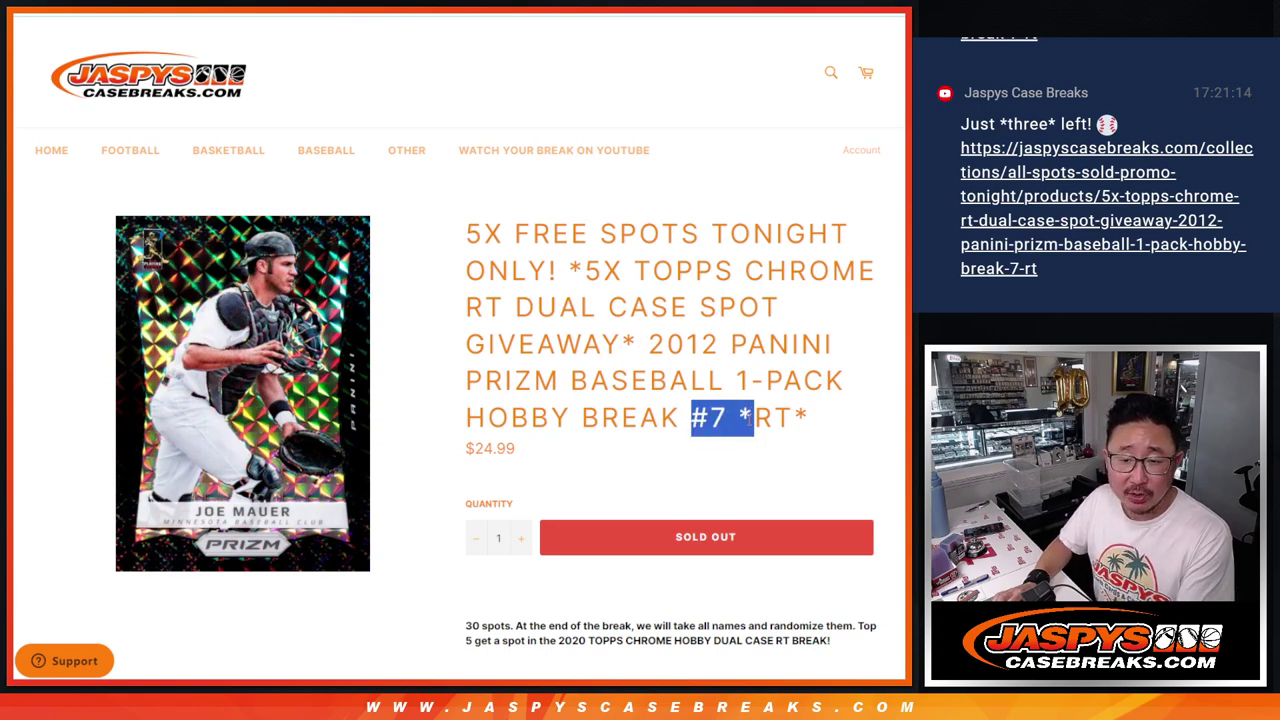
click(752, 421)
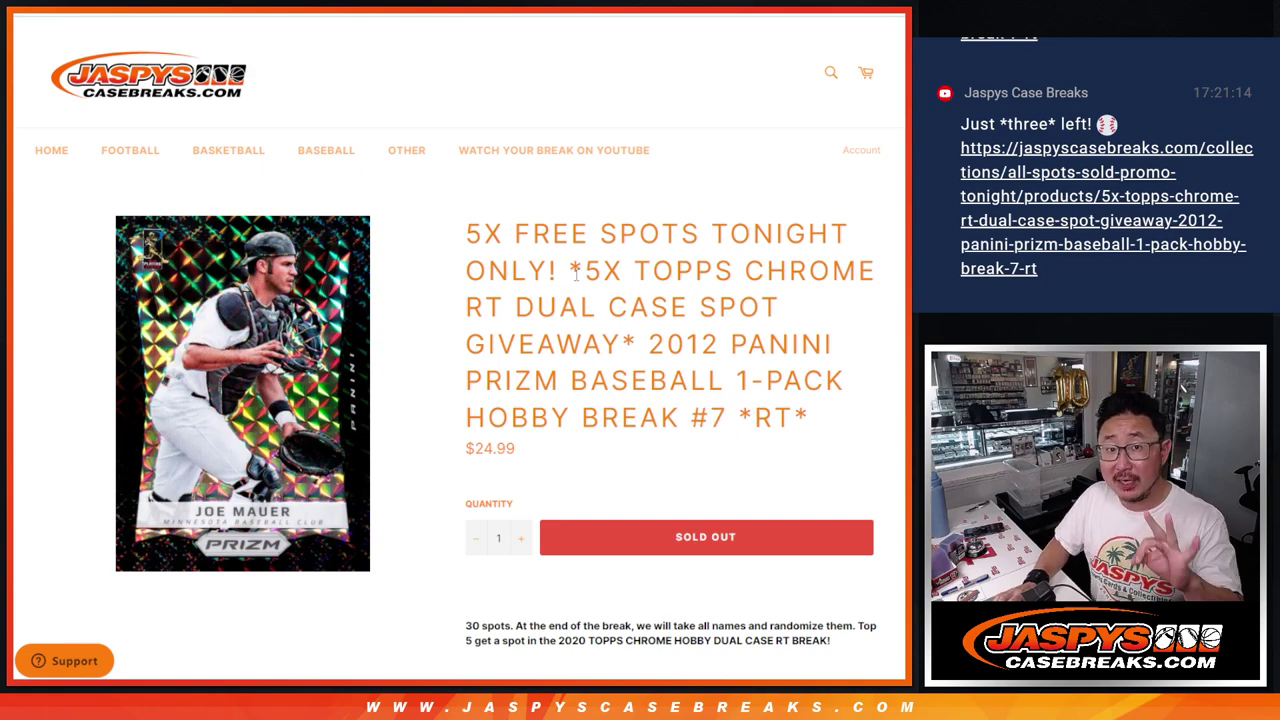
click(336, 298)
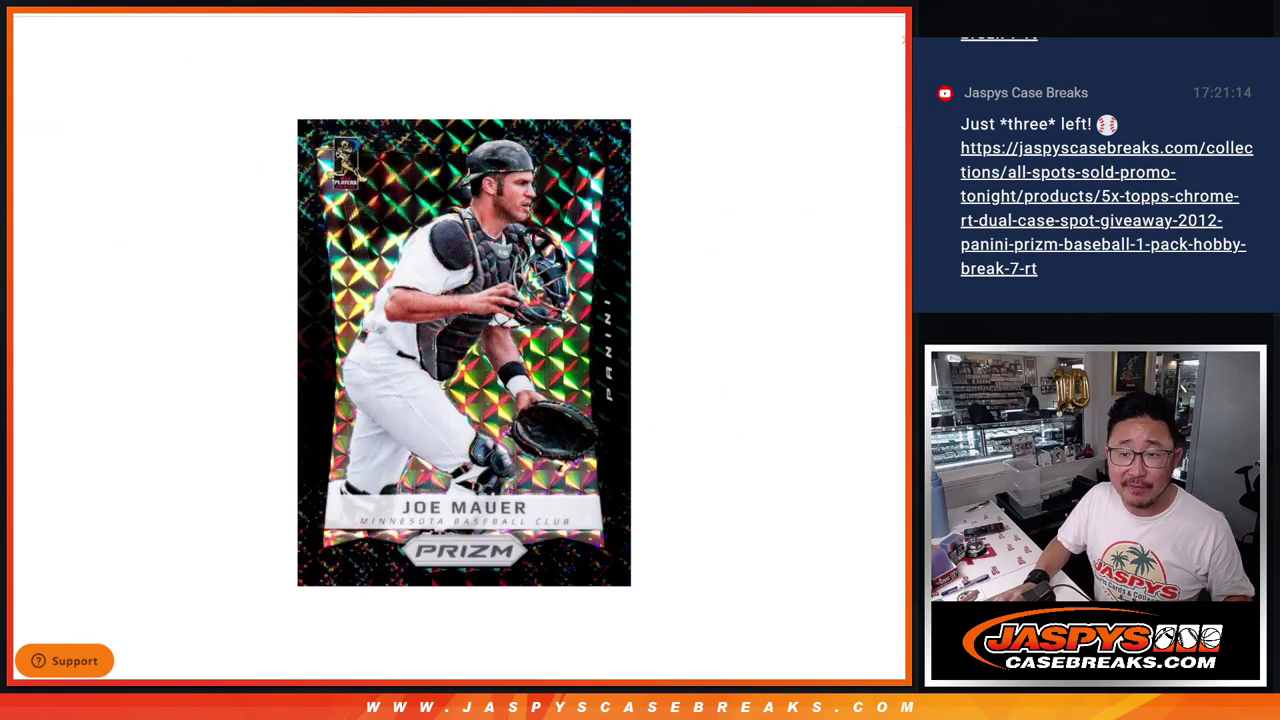
click(771, 137)
drag(556, 271, 470, 238)
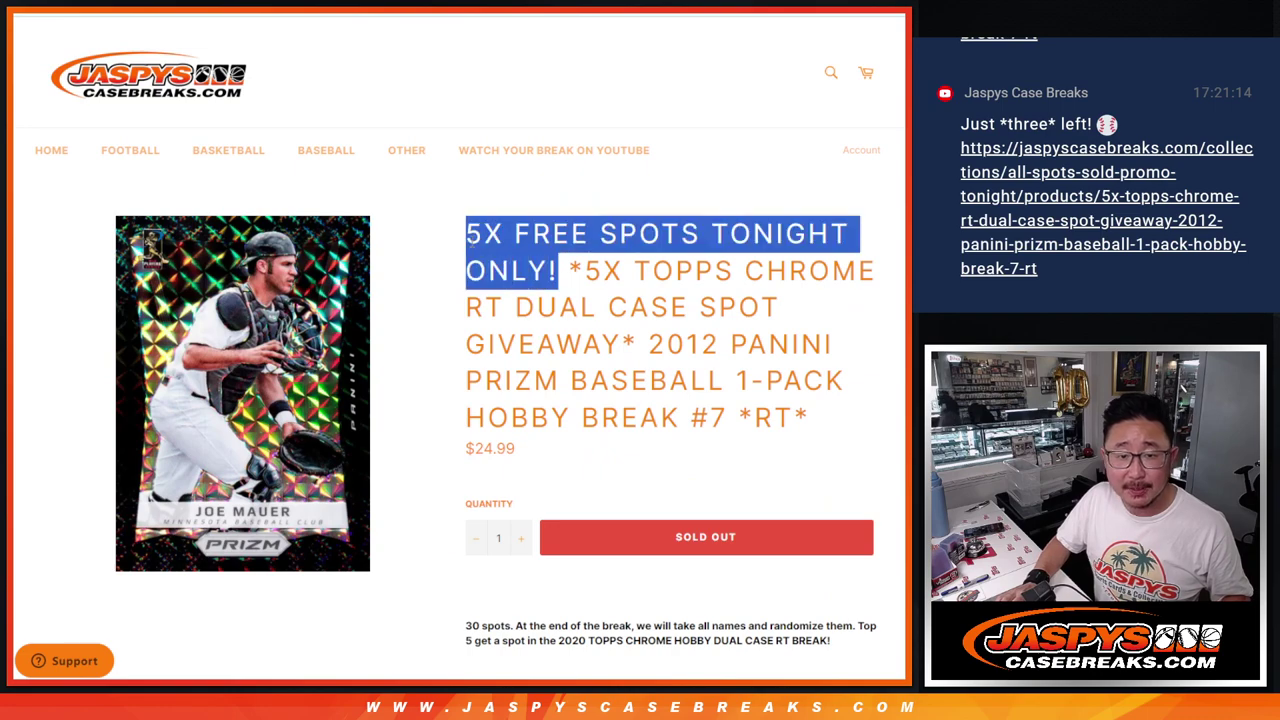
drag(652, 343, 842, 418)
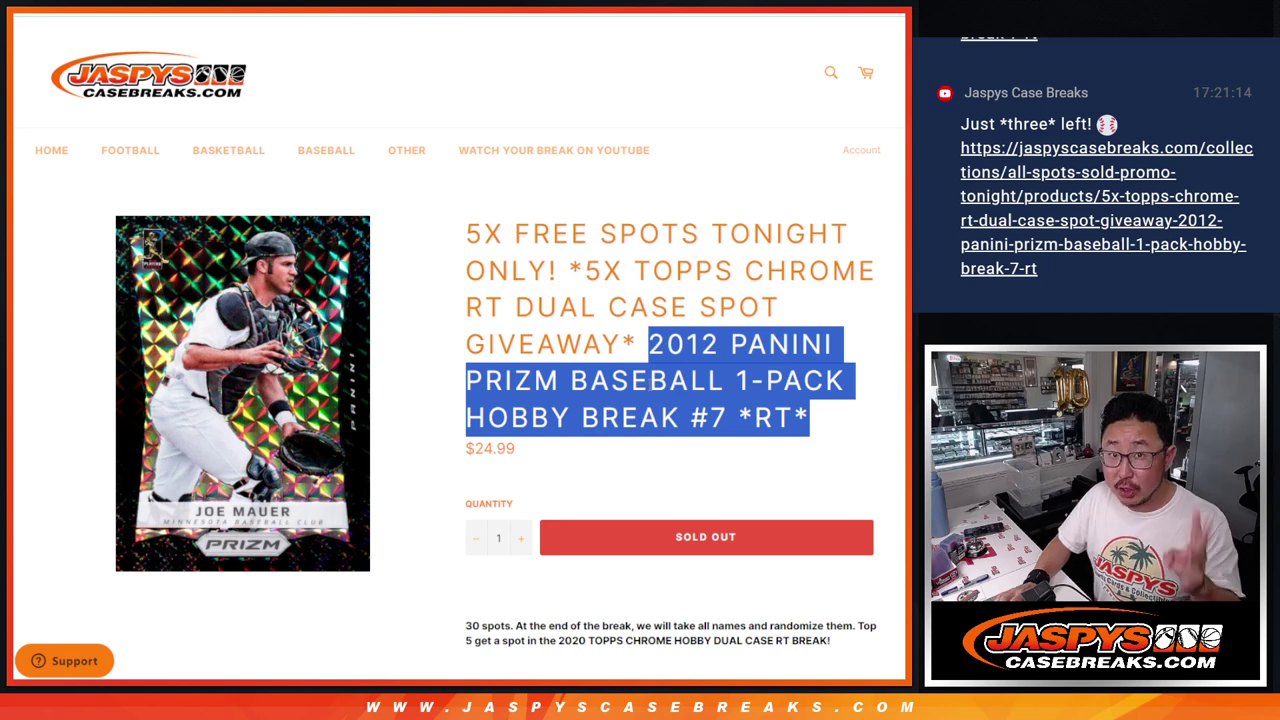
drag(570, 268, 620, 343)
click(628, 341)
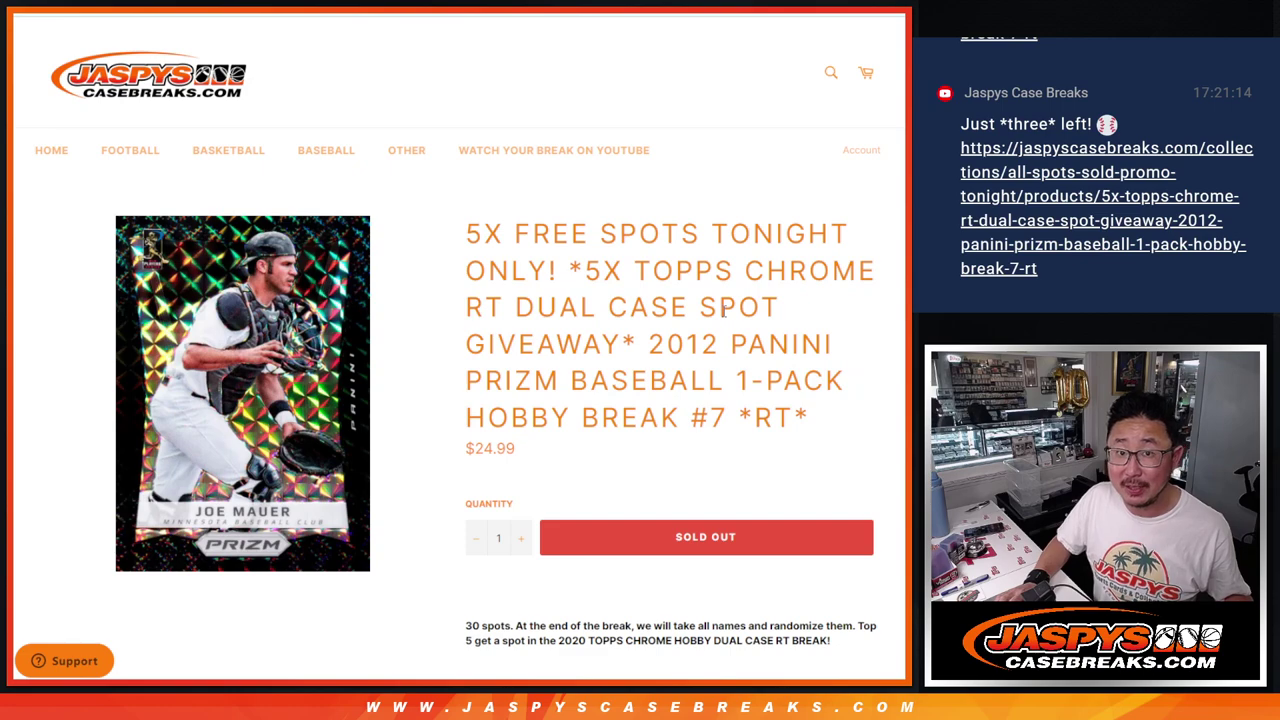
- Switch to the break's Google Sheets list and copy the participant names in A1:A25 of Sheet2
key(ctrl+Tab)
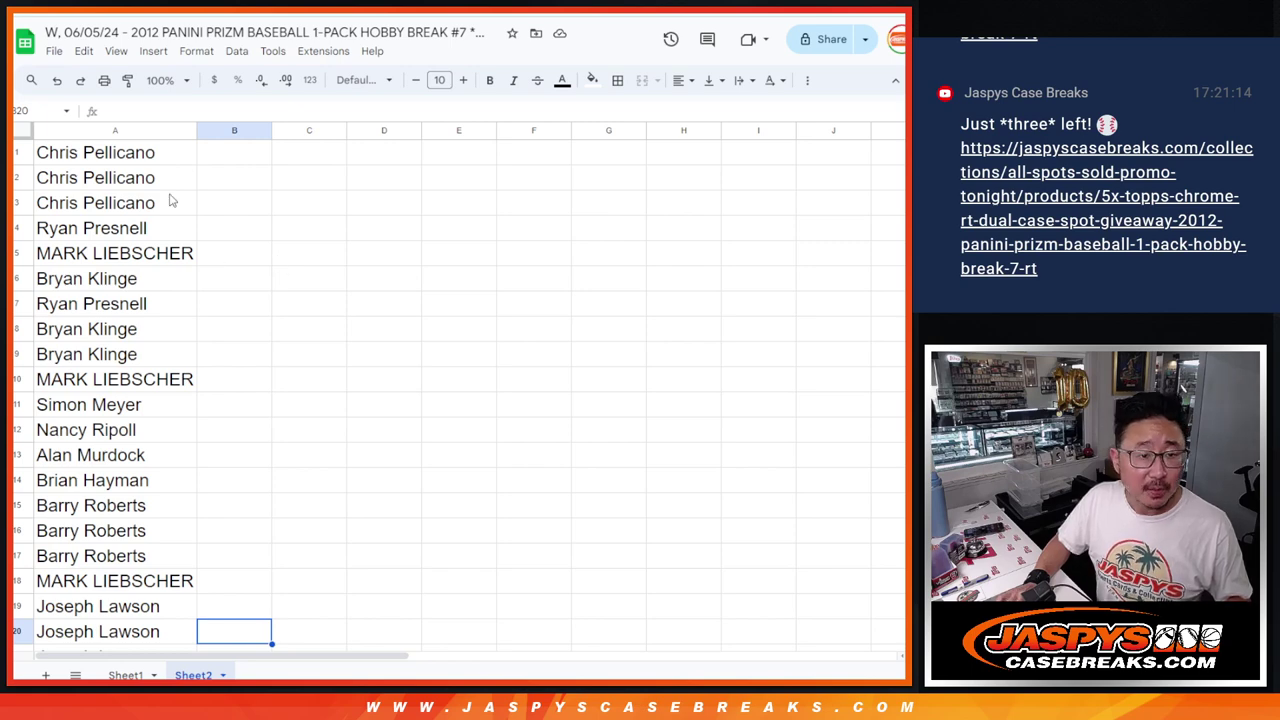
click(146, 161)
scroll(194, 297, down, 4)
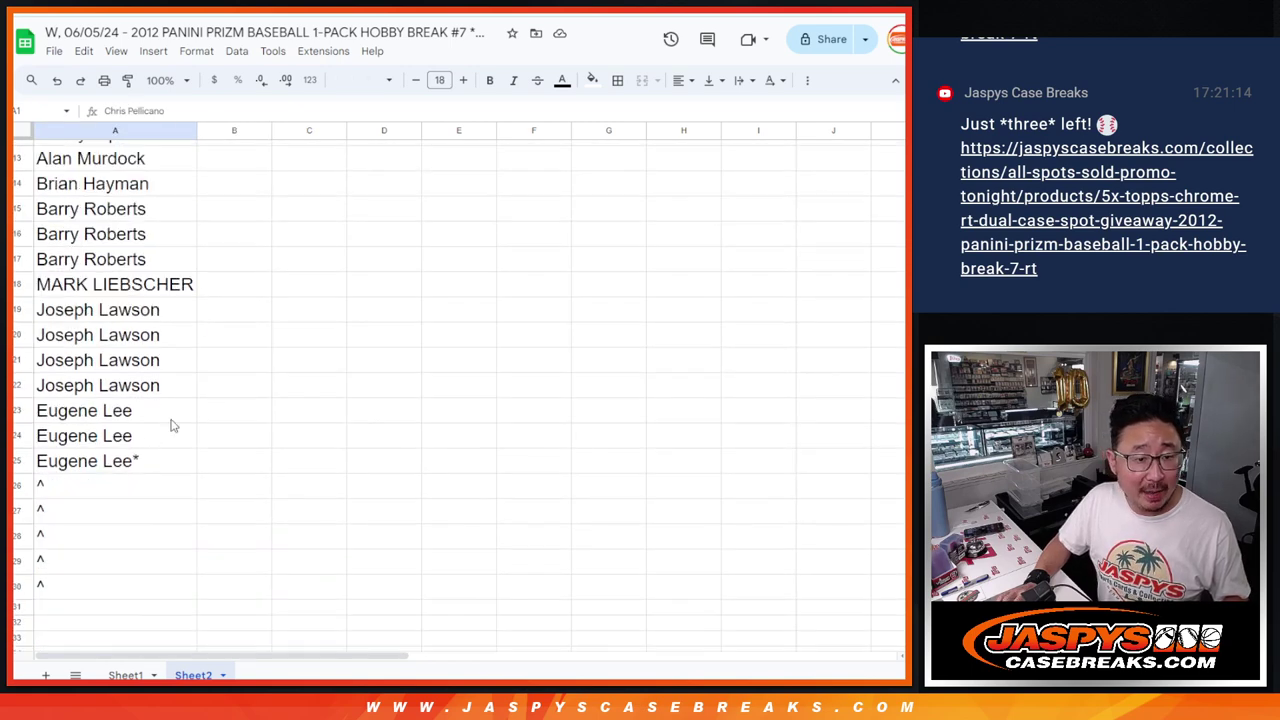
shift+click(153, 461)
key(ctrl+c)
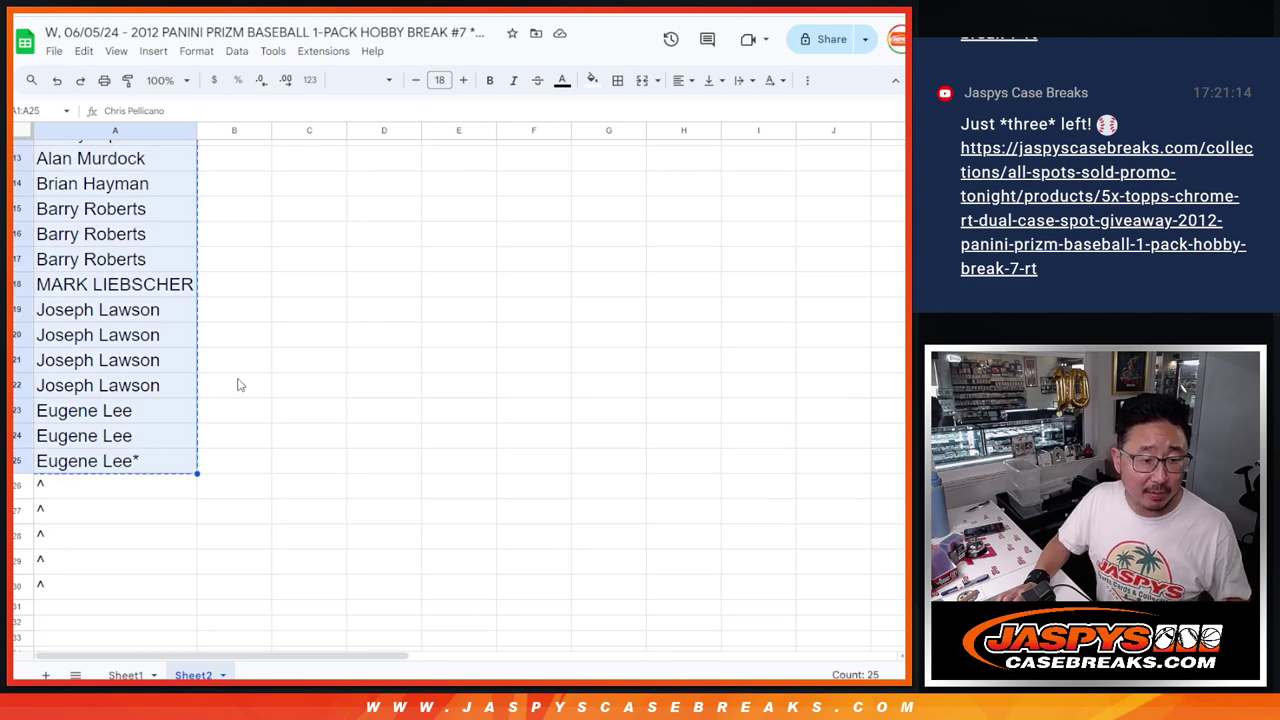
scroll(238, 385, up, 4)
- Switch to RANDOM.ORG's List Randomizer and paste the copied participant names as the list items
key(ctrl+Tab)
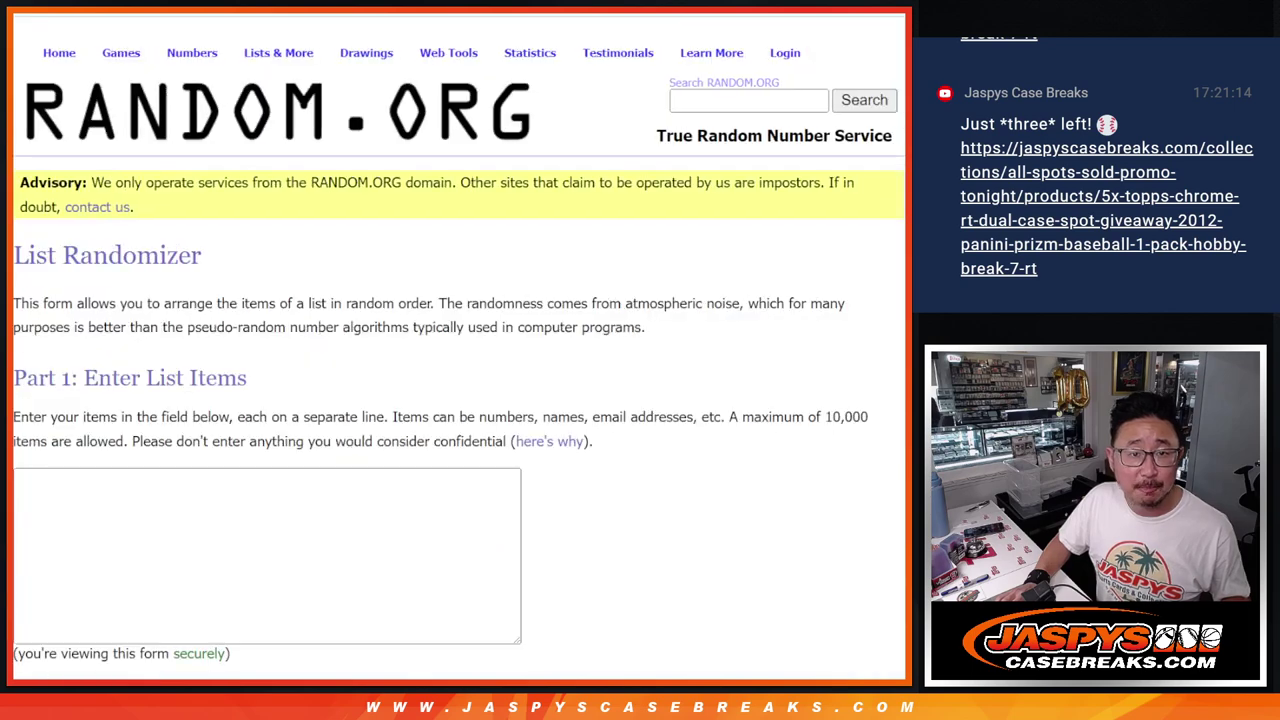
click(357, 509)
key(ctrl+v)
scroll(383, 570, up, 5)
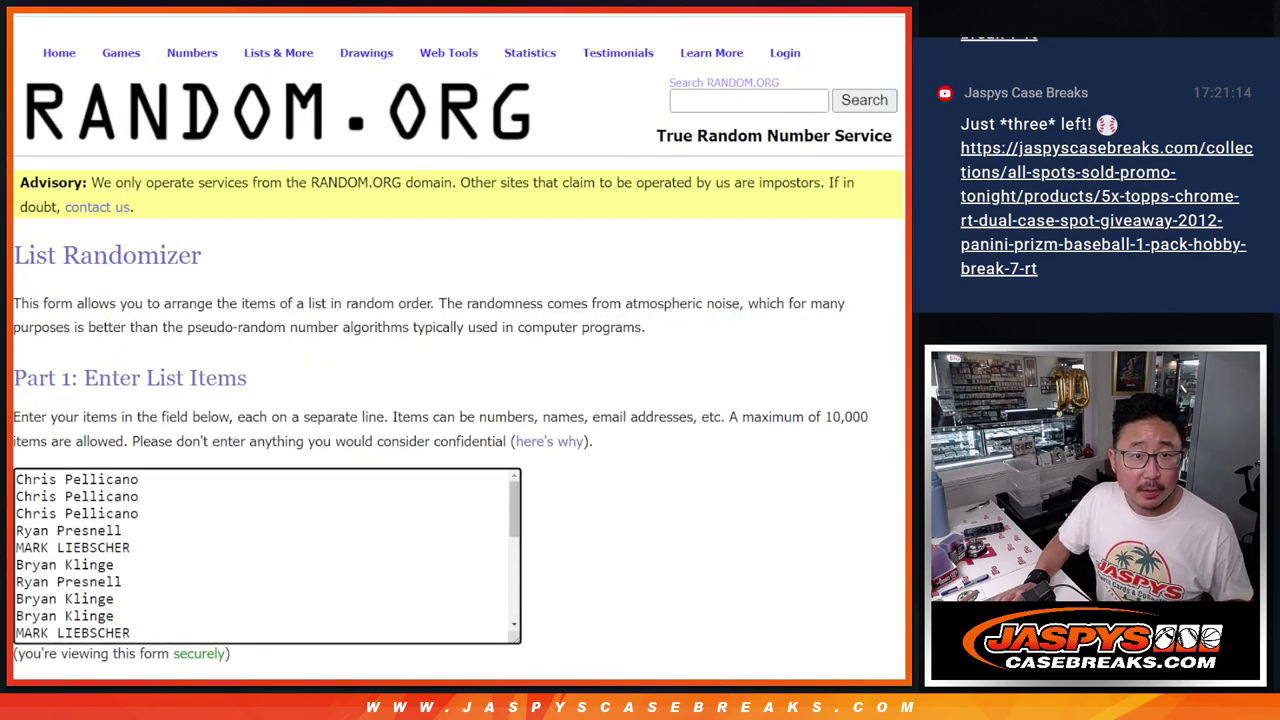
- Roll two virtual dice in the Dice Roller and return to the List Randomizer holding the names
key(ctrl+Tab)
click(35, 411)
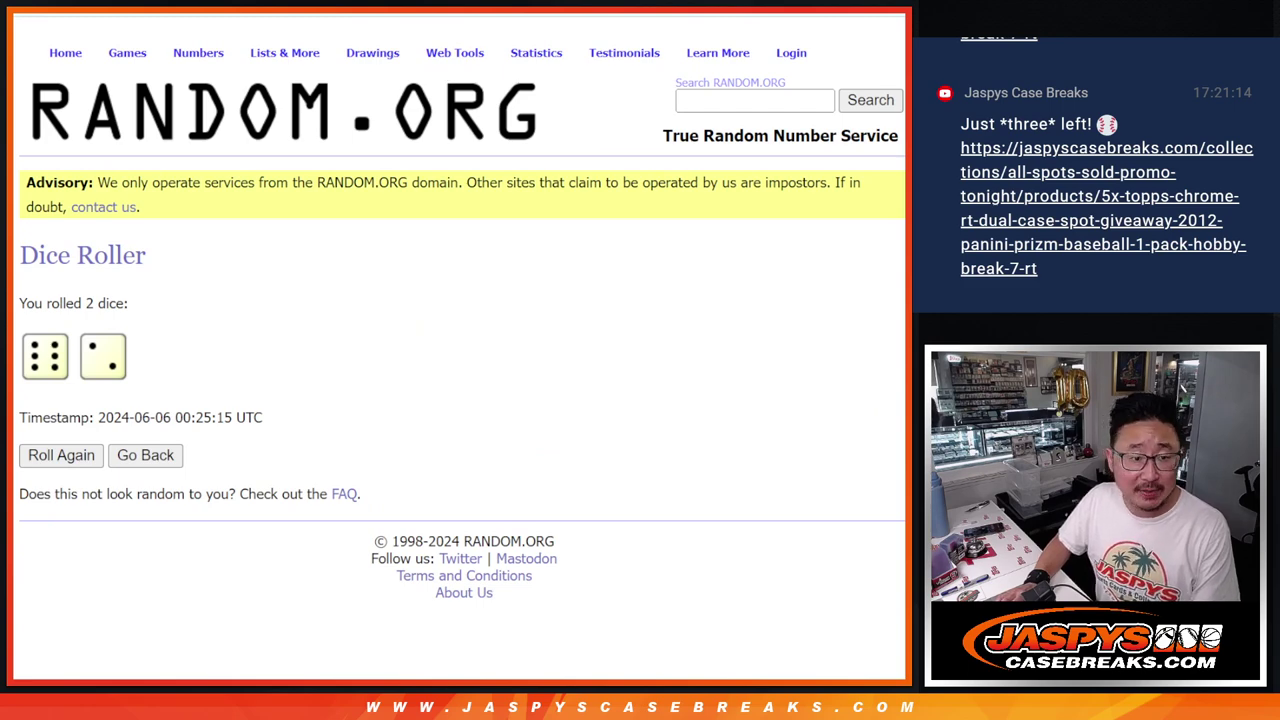
key(ctrl+shift+Tab)
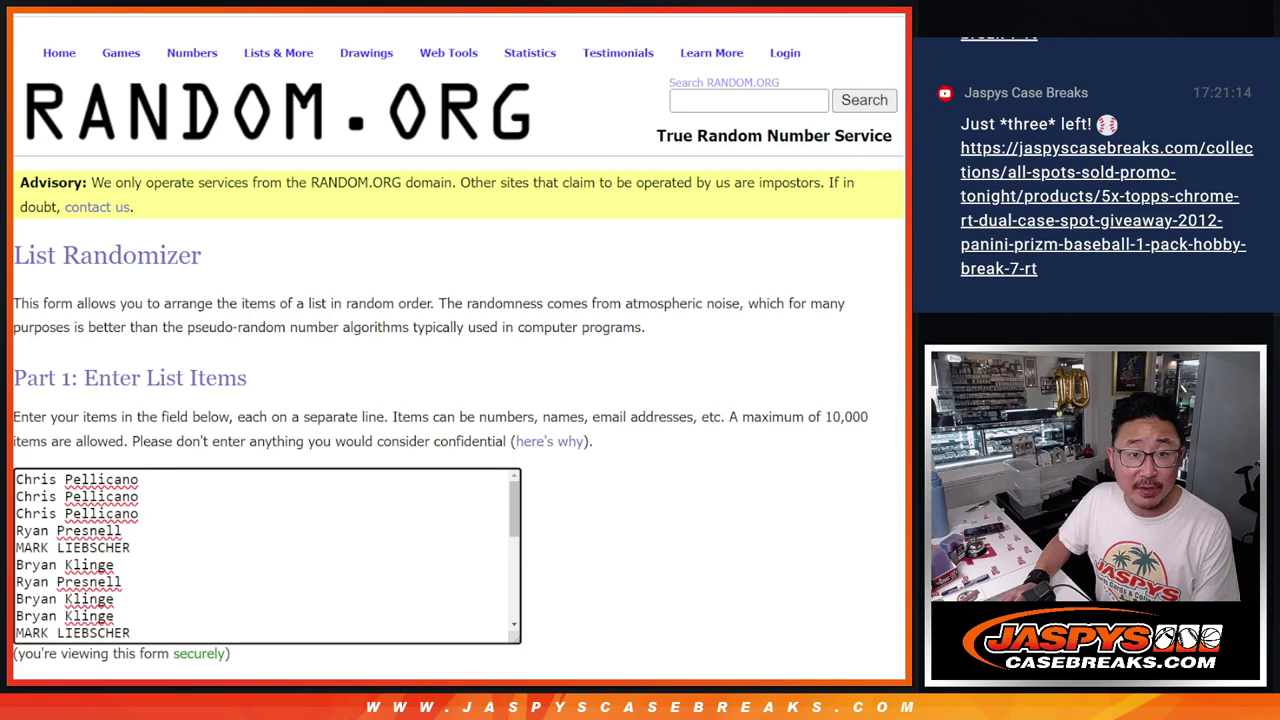
key(ctrl+Tab)
key(ctrl+shift+Tab)
- Randomize the list of 25 participant names eight times
scroll(450, 350, down, 3)
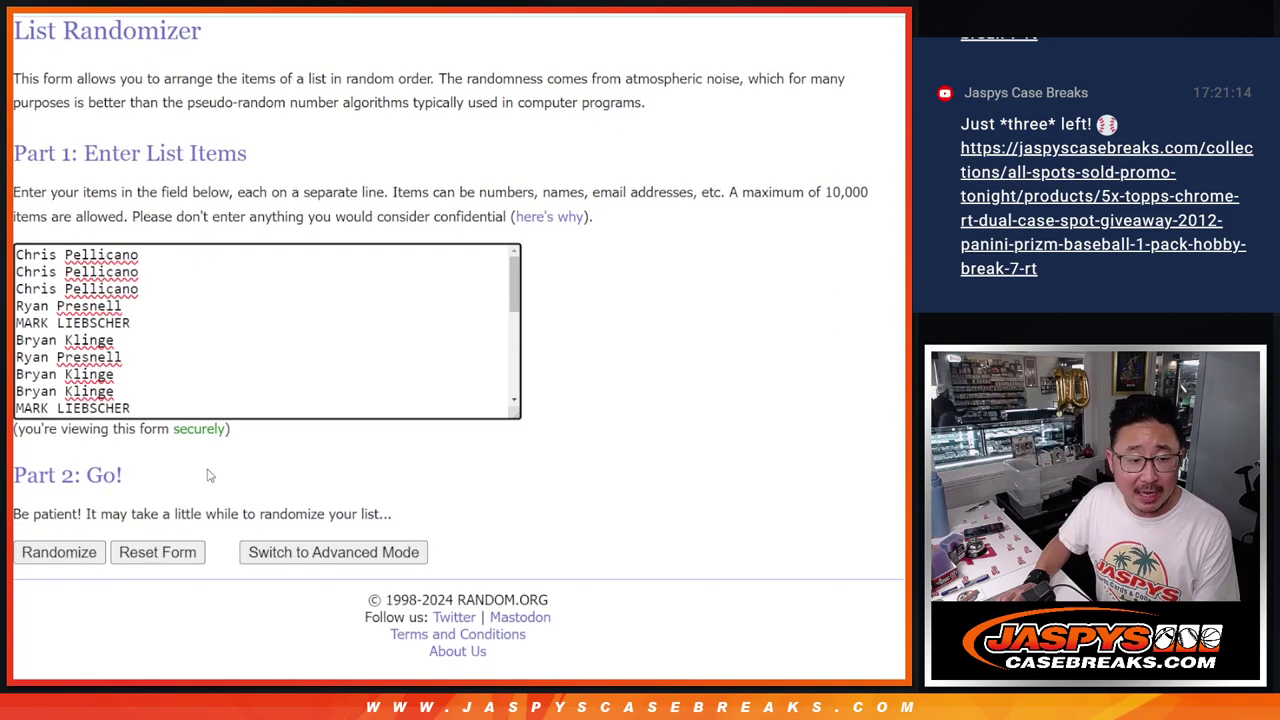
click(22, 557)
click(30, 556)
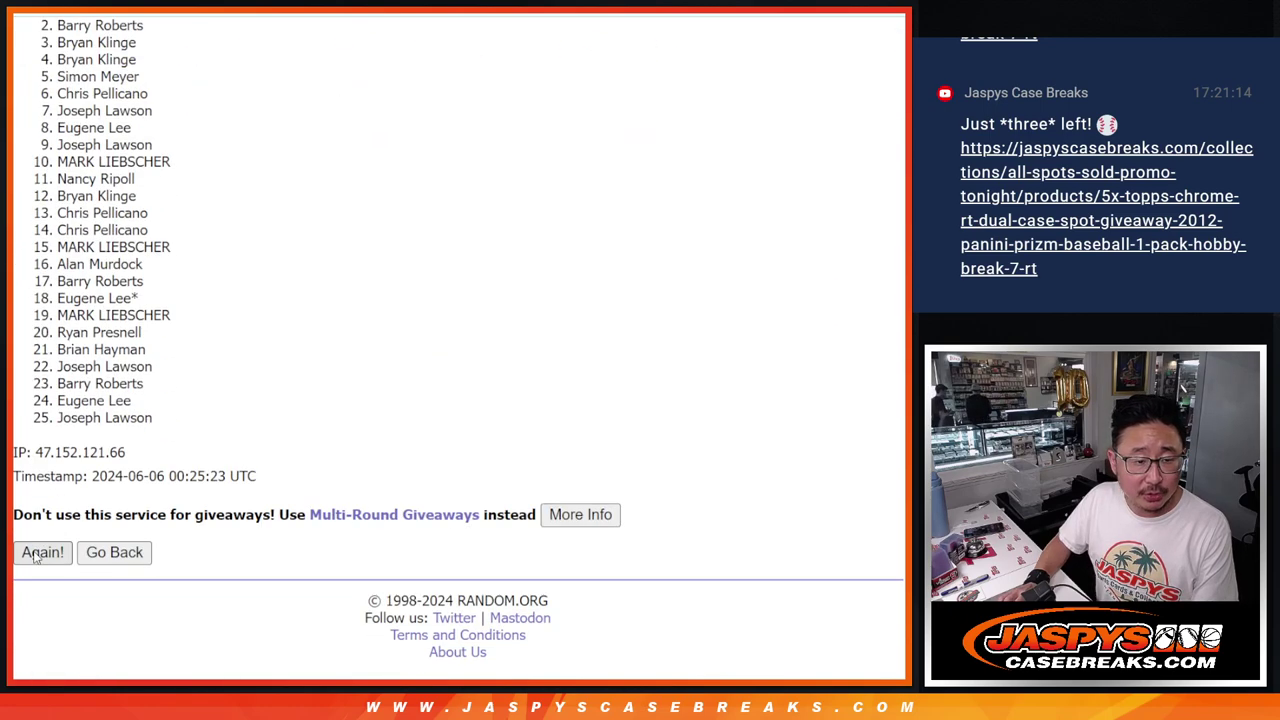
click(33, 558)
click(35, 556)
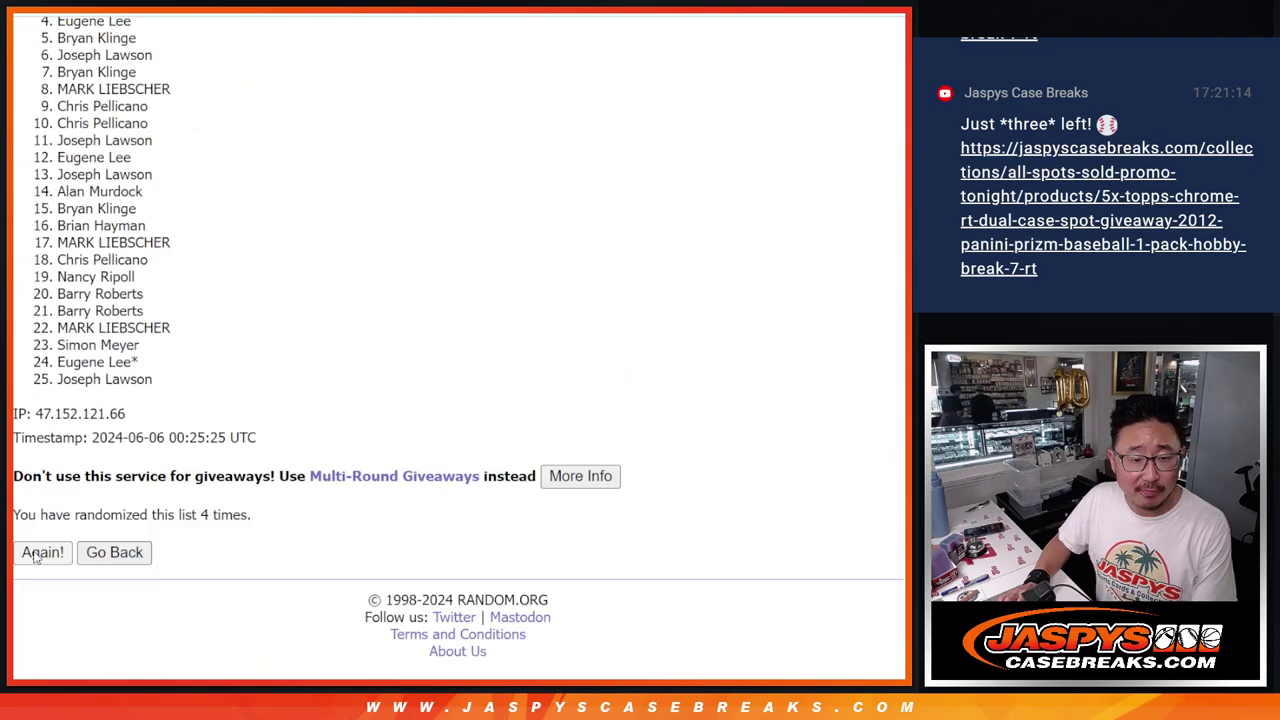
click(35, 556)
click(35, 556)
click(35, 556)
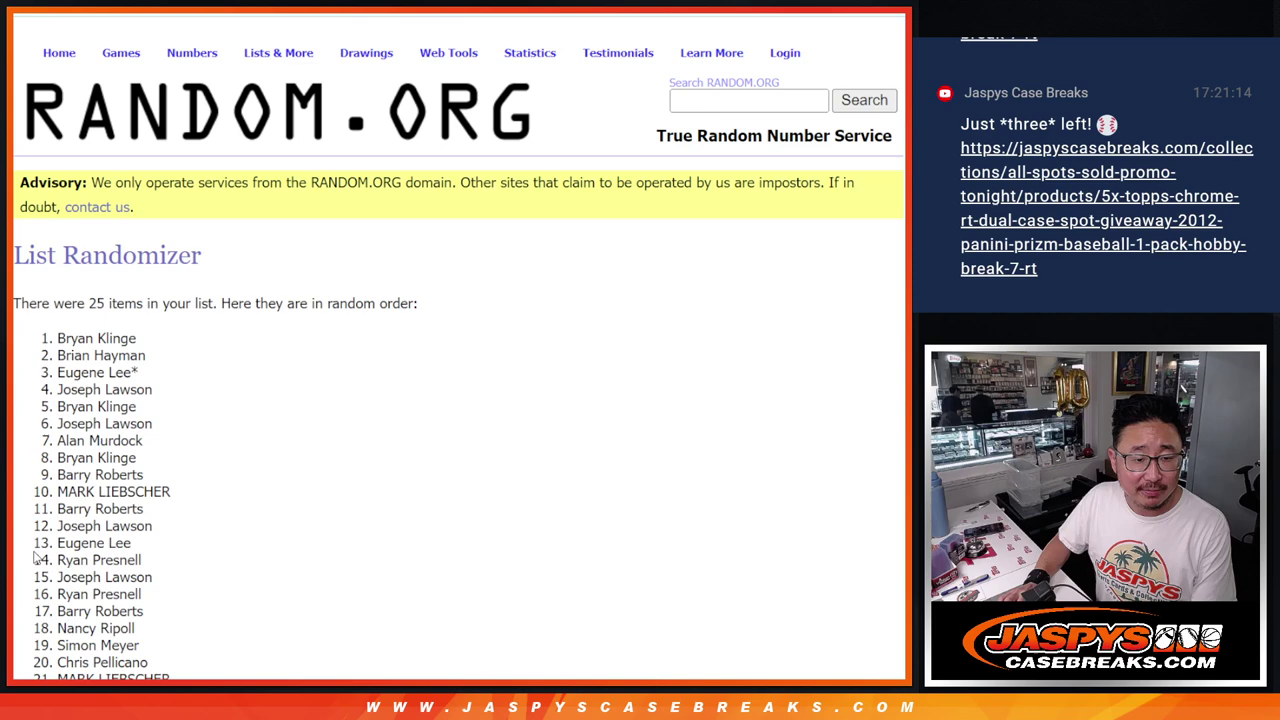
click(35, 556)
scroll(318, 343, down, 3)
scroll(303, 397, up, 2)
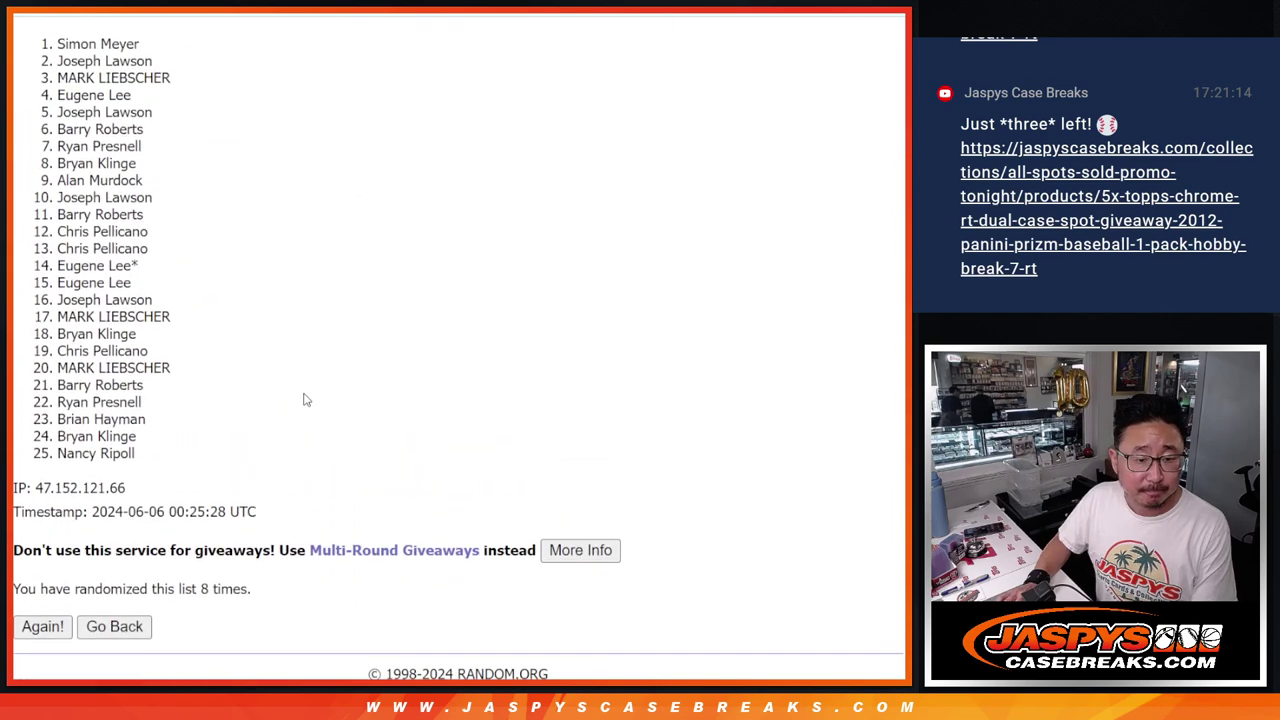
- Copy the first five randomized names into A26:A30 of Sheet2 in Google Sheets, replacing the placeholders, and set their font size to 14
drag(57, 118, 165, 188)
key(ctrl+c)
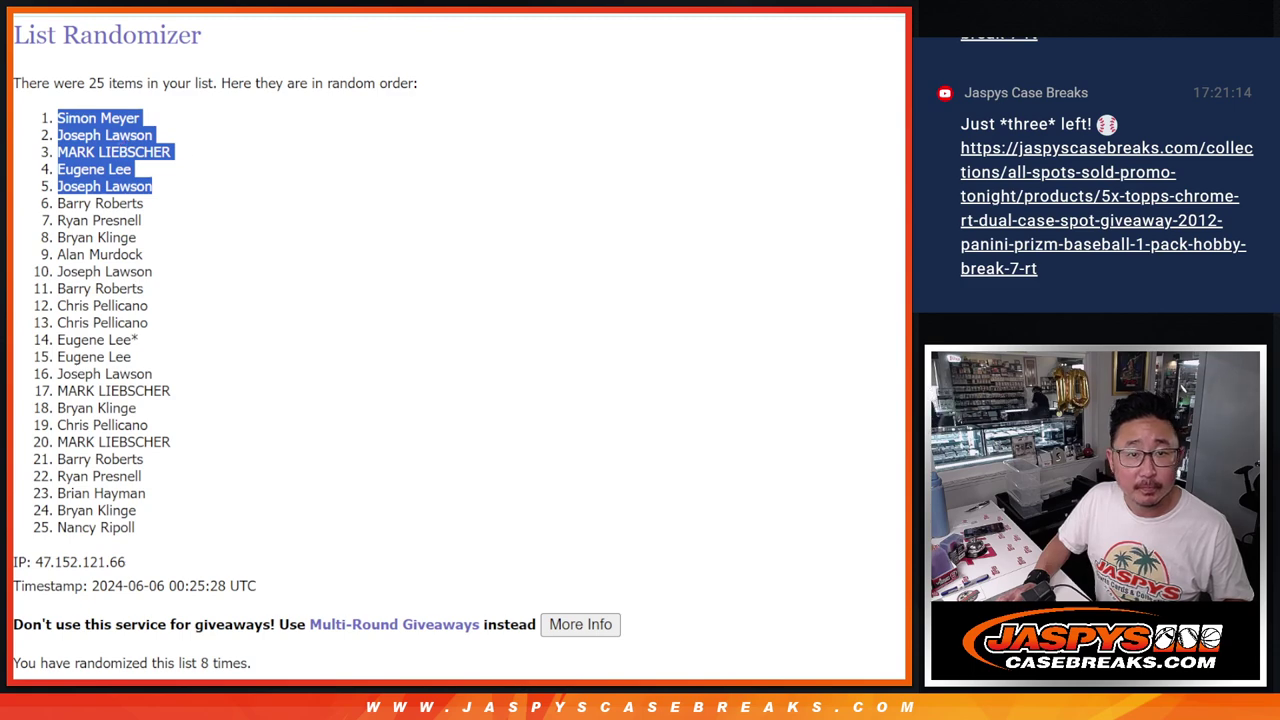
key(ctrl+Tab)
scroll(160, 480, down, 5)
click(145, 410)
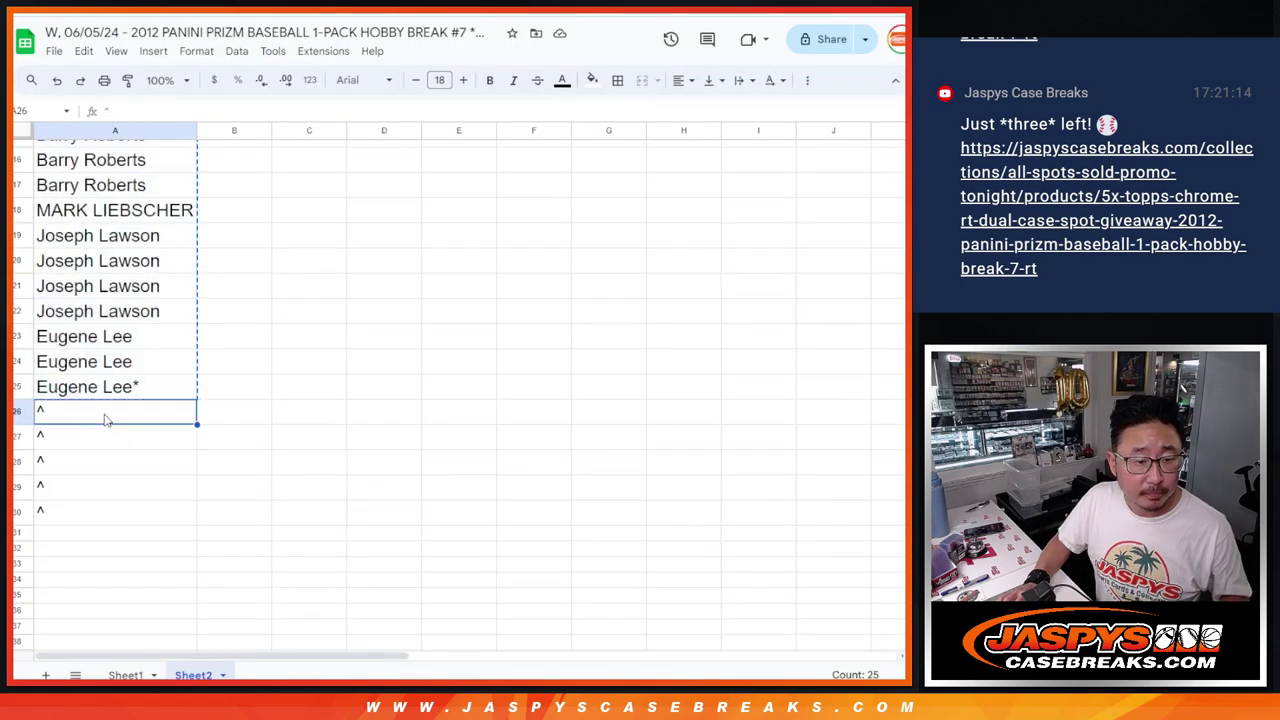
key(ctrl+v)
click(439, 80)
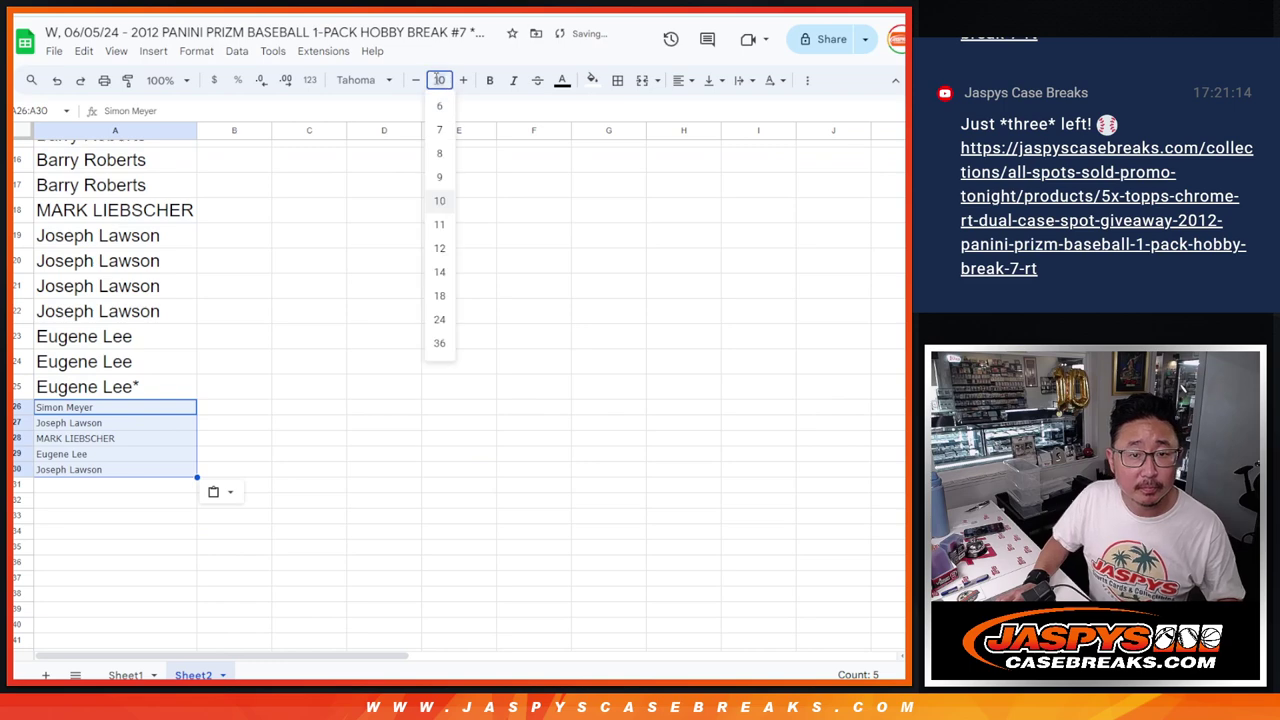
click(443, 286)
- Append "^" to each of the five giveaway winners' names in A26:A30
double_click(167, 411)
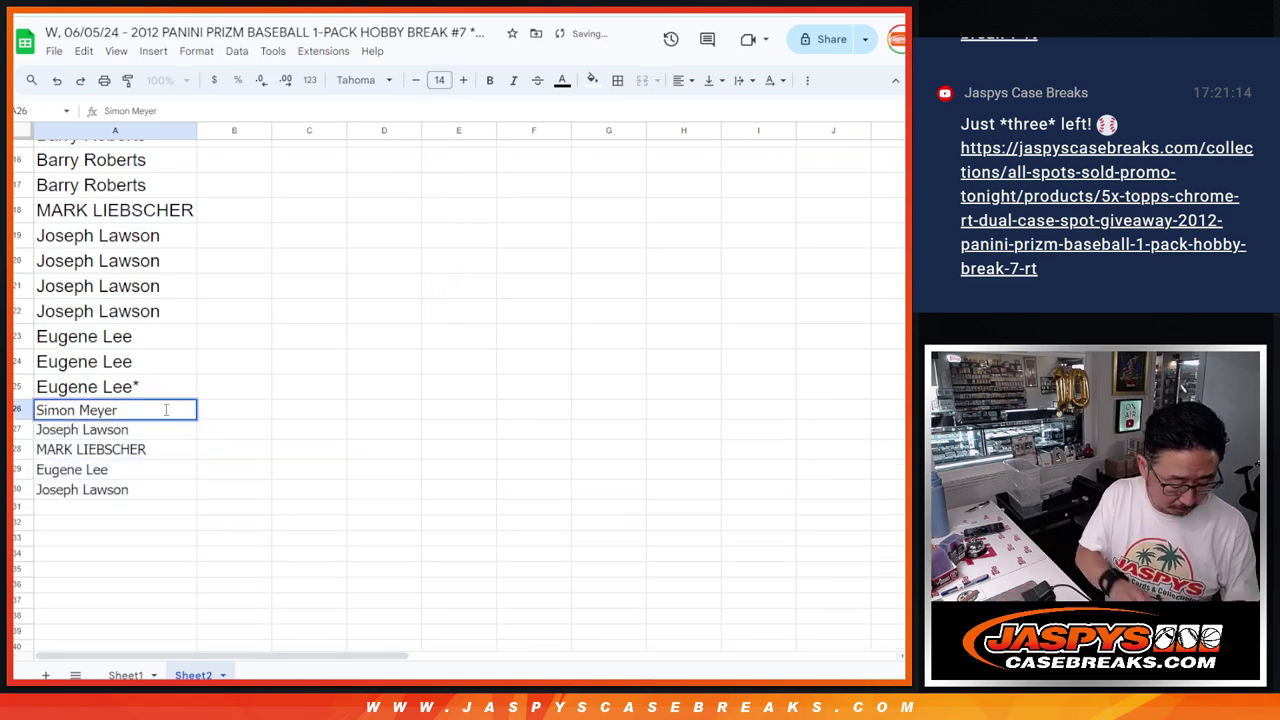
key(Return)
key(Return)
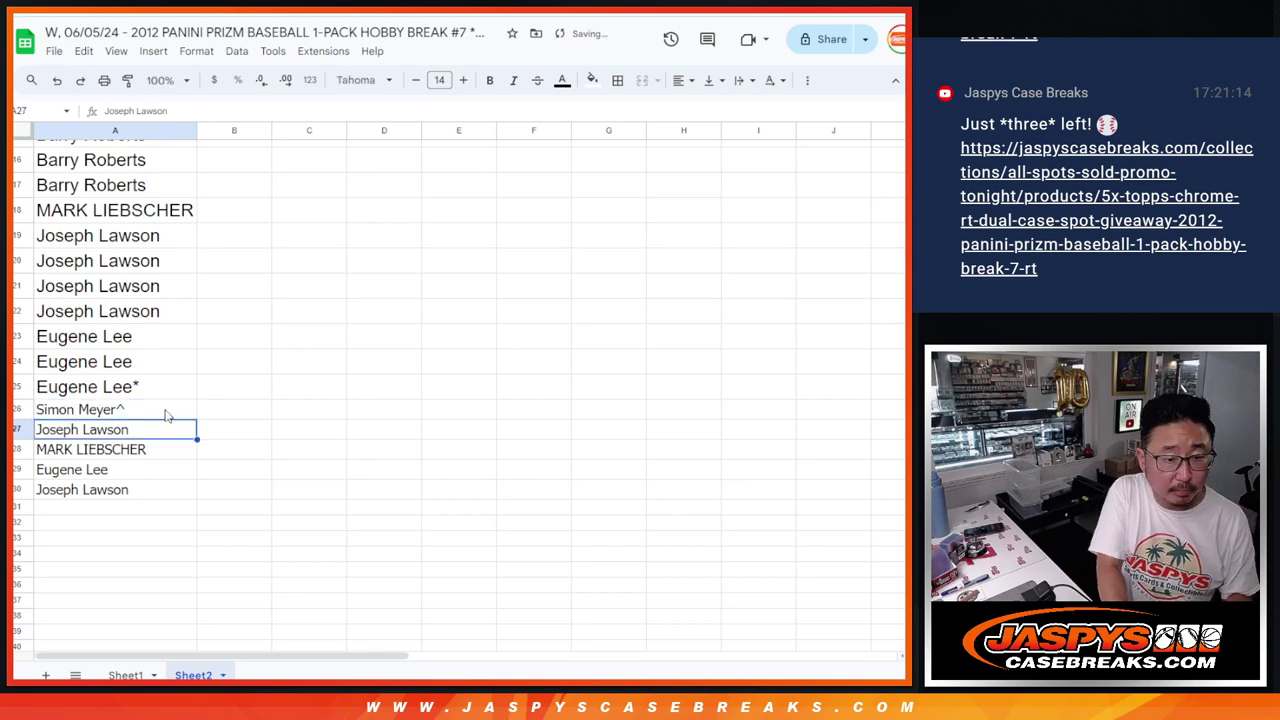
text(^)
key(Return)
key(Return)
key(ctrl+v)
key(Return)
key(Return)
key(ctrl+v)
key(Return)
key(Return)
text(^)
key(Return)
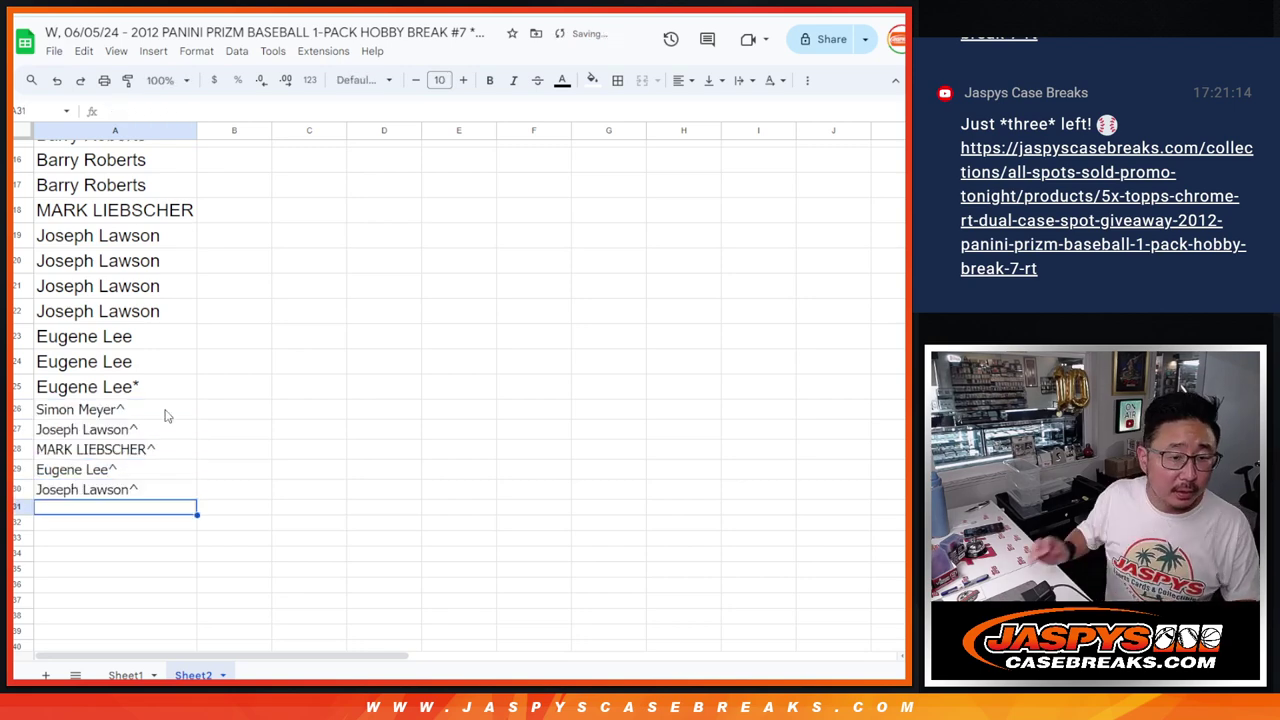
- Copy the complete list of 30 participant entries in A1:A30
click(142, 495)
scroll(229, 440, up, 5)
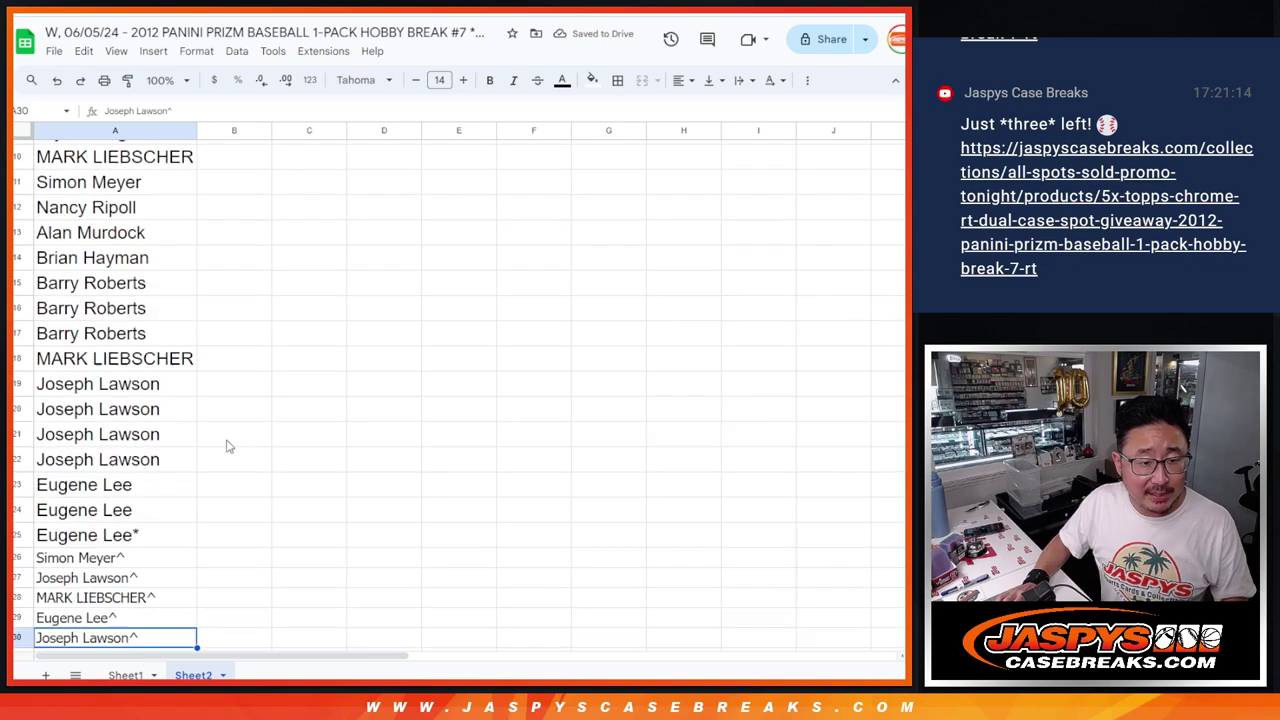
key(ctrl+a)
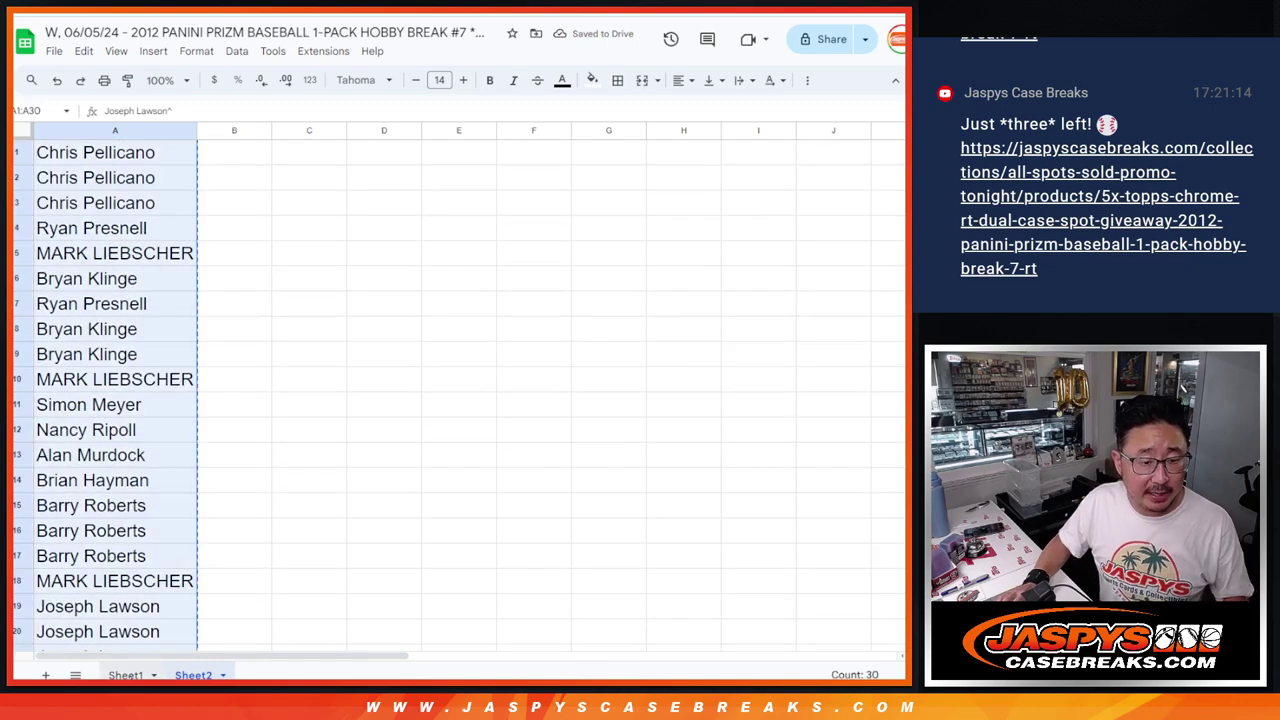
- Fill one List Randomizer form with the baseball team list from Sheet1 and another with the 30 participant entries
click(125, 675)
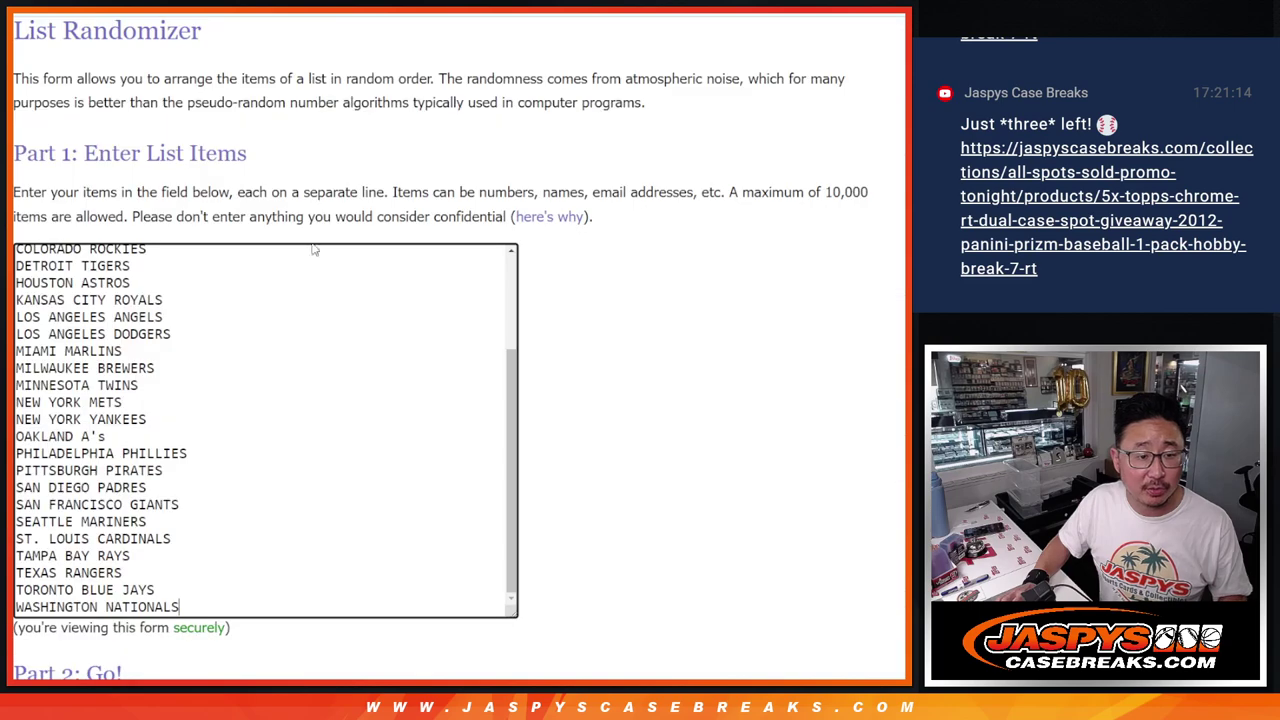
scroll(315, 345, up, 3)
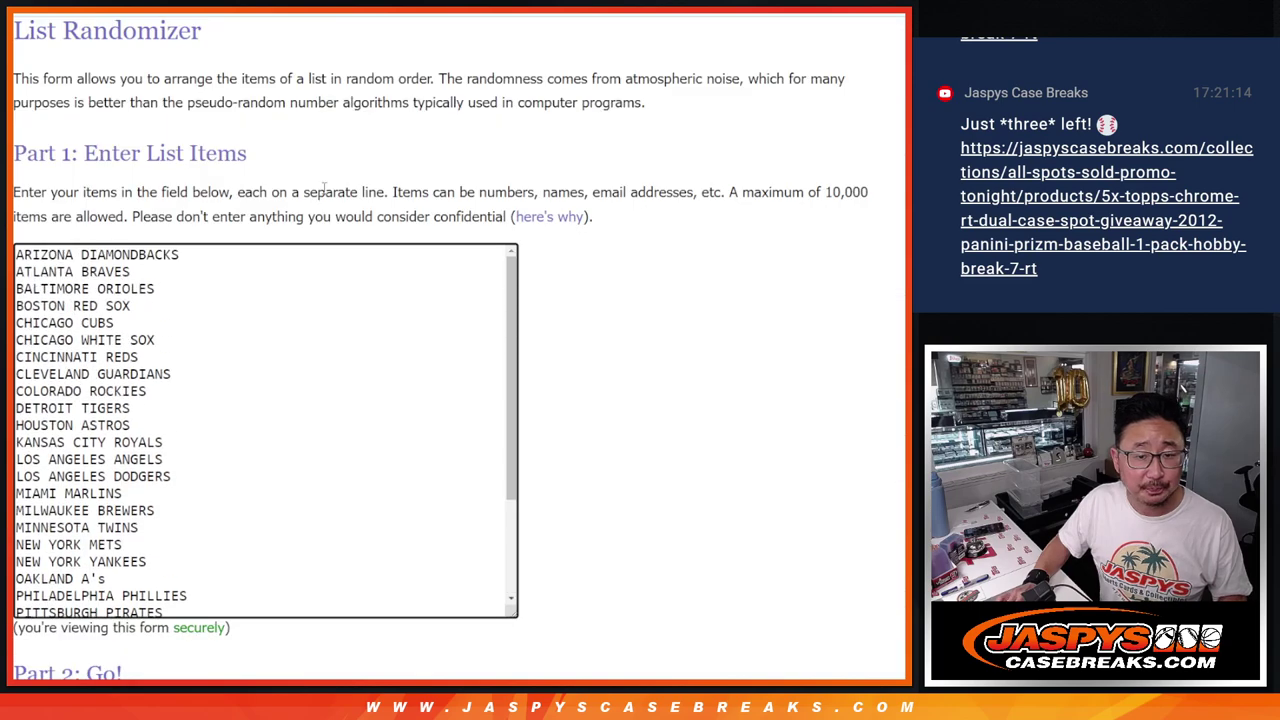
key(ctrl+Tab)
key(ctrl+v)
scroll(380, 524, up, 4)
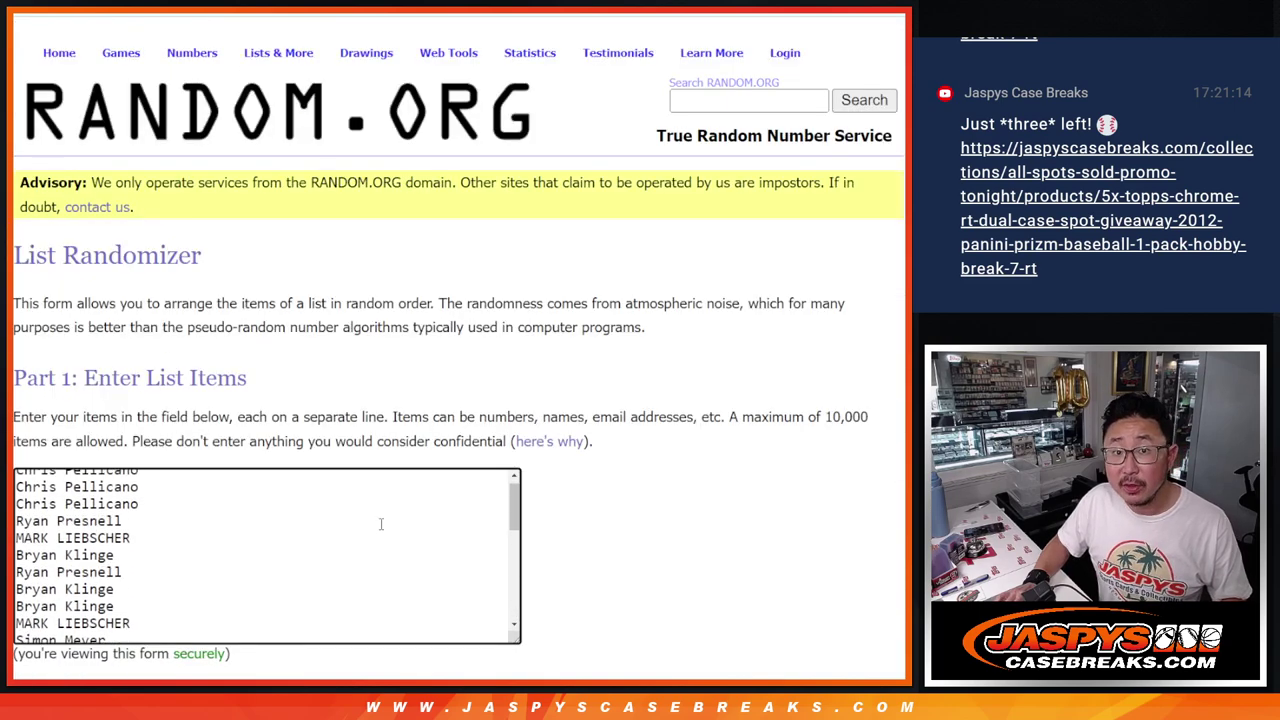
- Roll two virtual dice for the main break and return to the List Randomizer holding the 30 entries
key(ctrl+Tab)
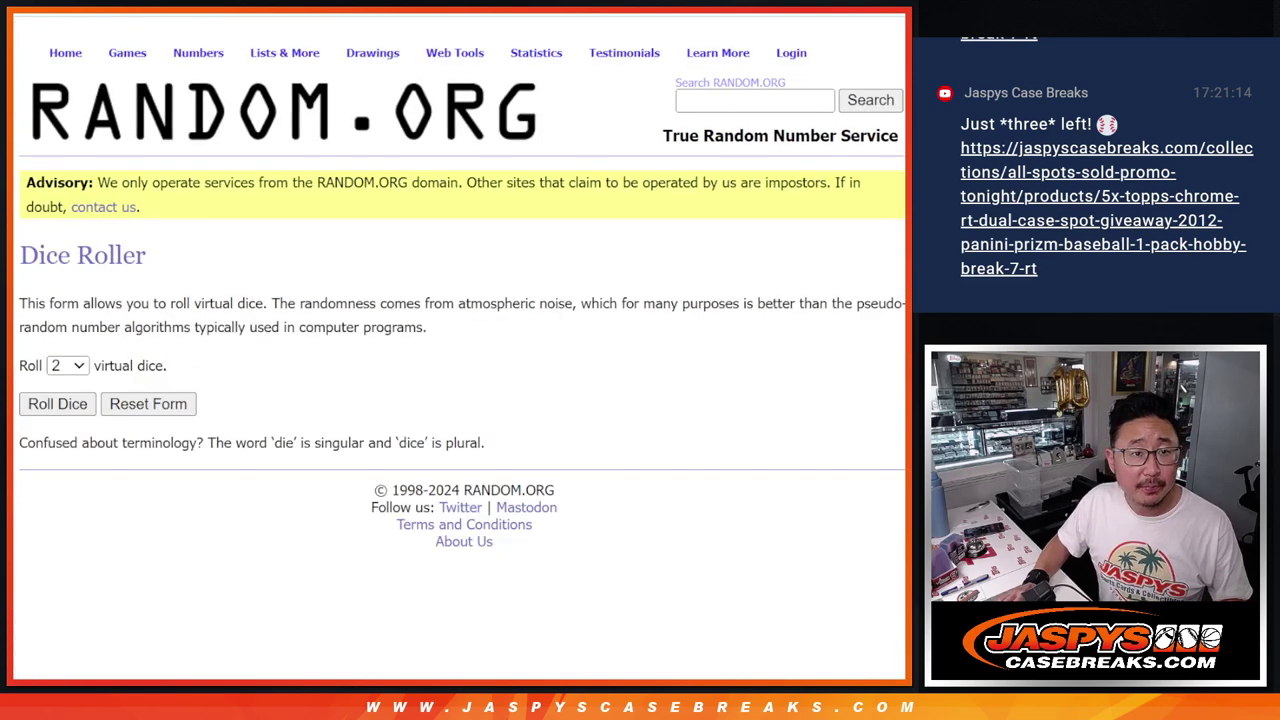
click(50, 405)
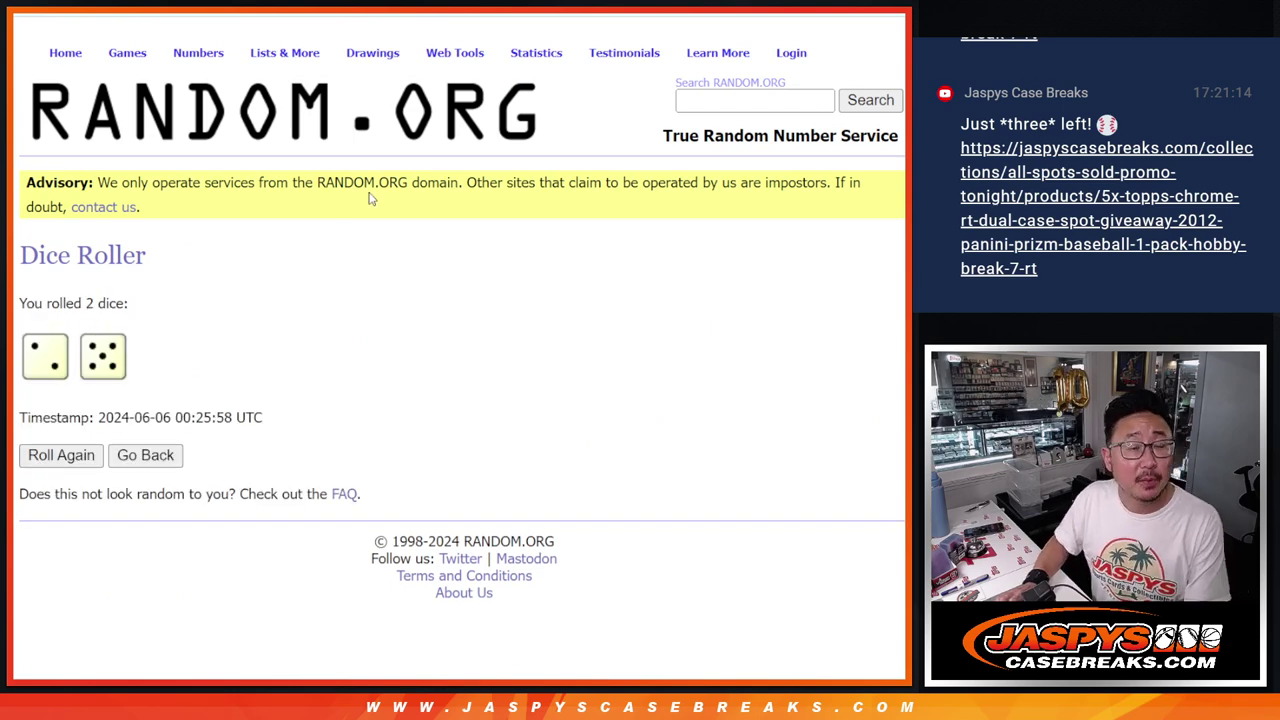
key(ctrl+Tab)
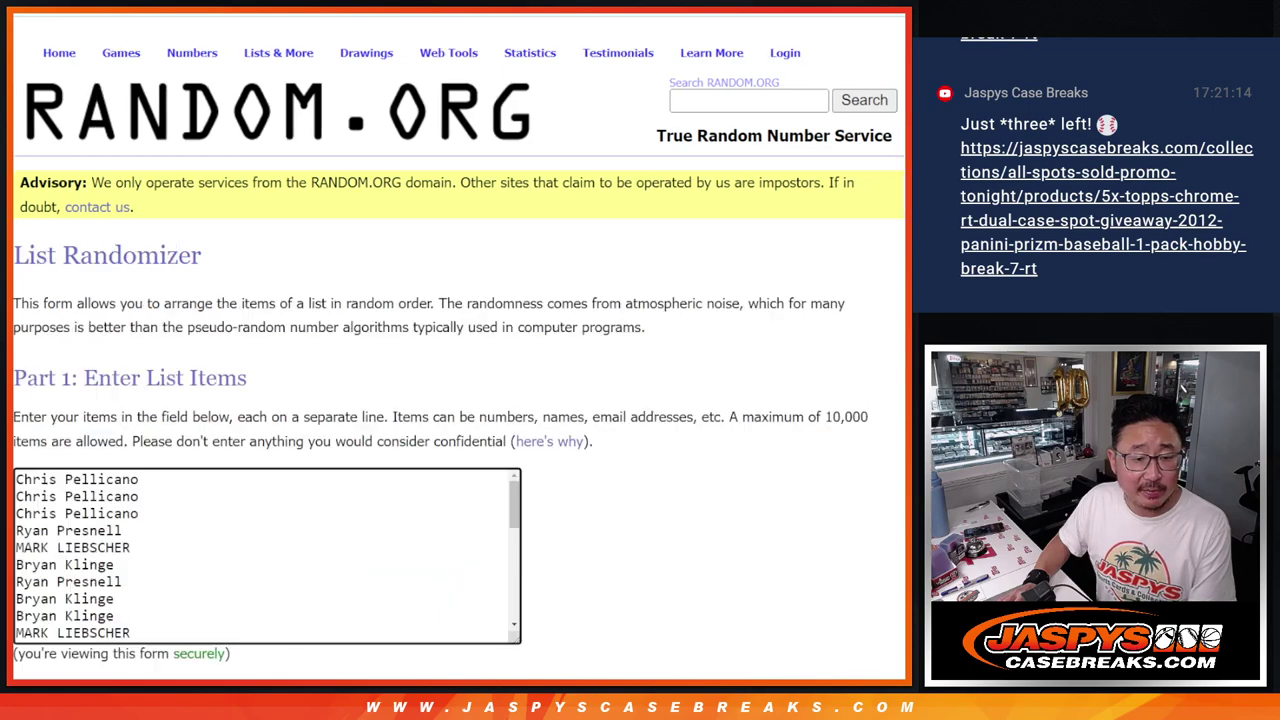
- Randomize the list of 30 participant entries seven times
scroll(566, 417, down, 5)
click(52, 562)
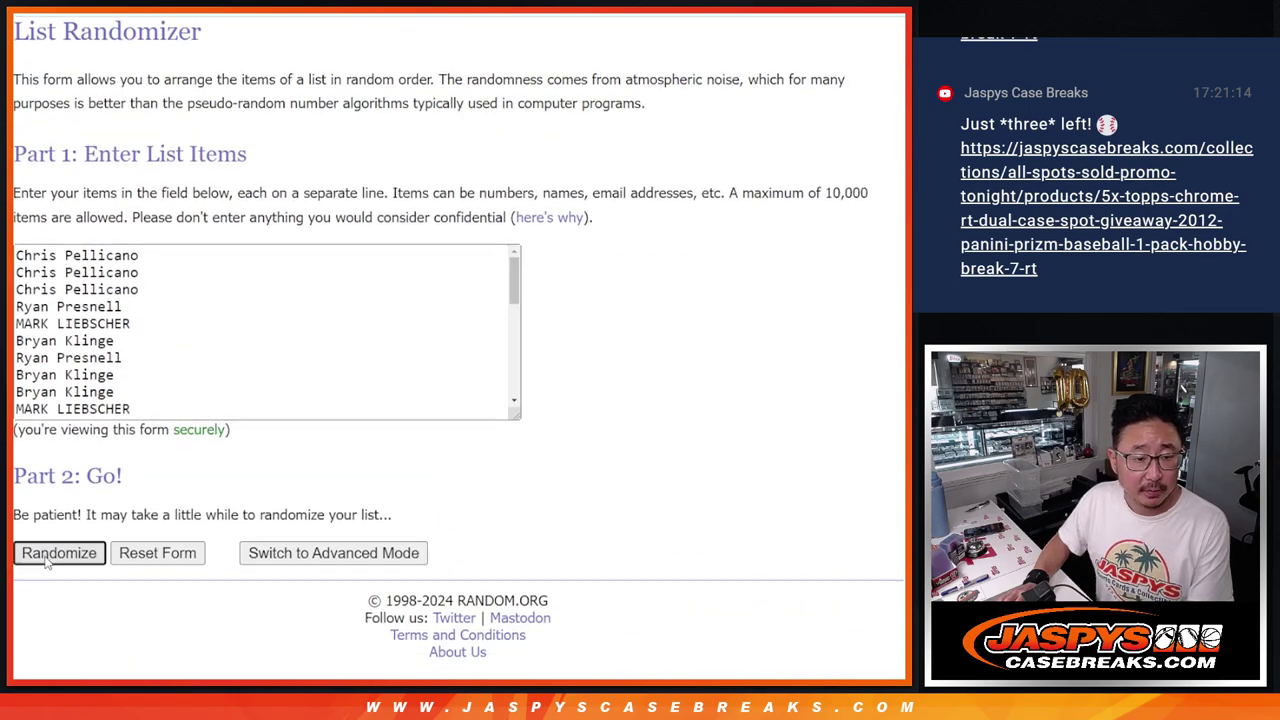
scroll(42, 560, down, 4)
click(41, 556)
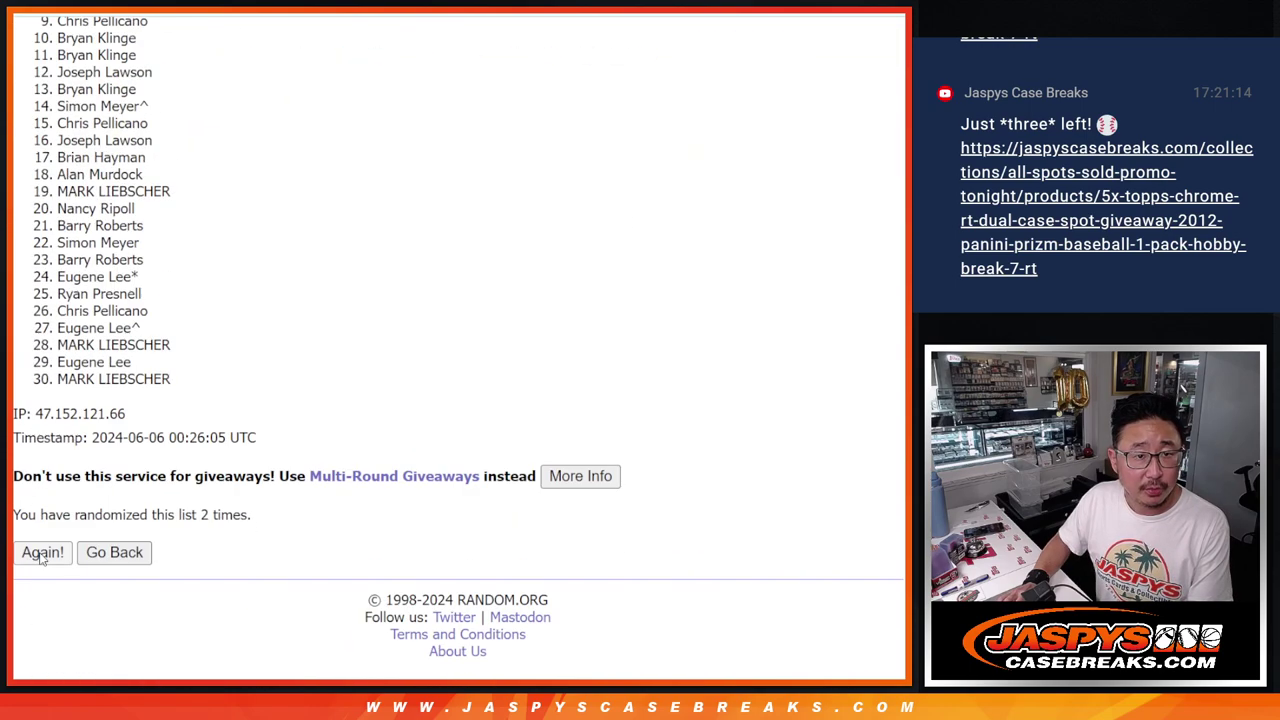
click(41, 556)
click(41, 556)
click(41, 556)
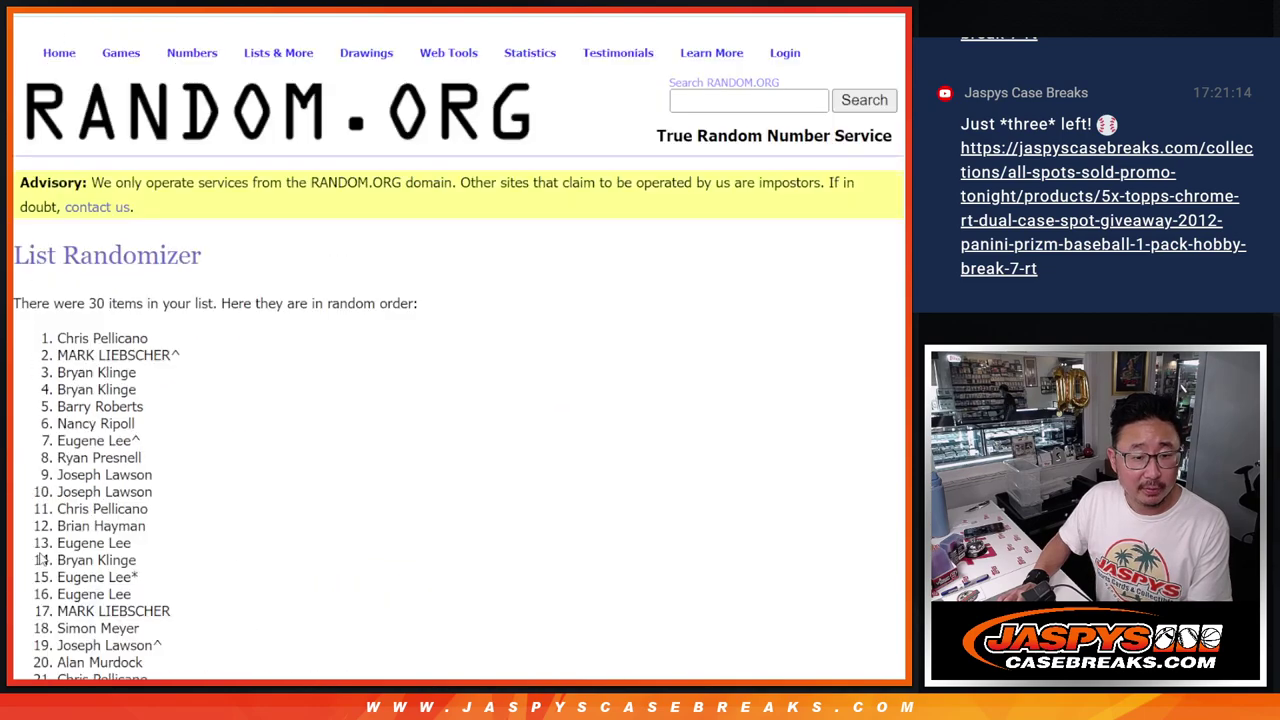
click(42, 556)
click(42, 556)
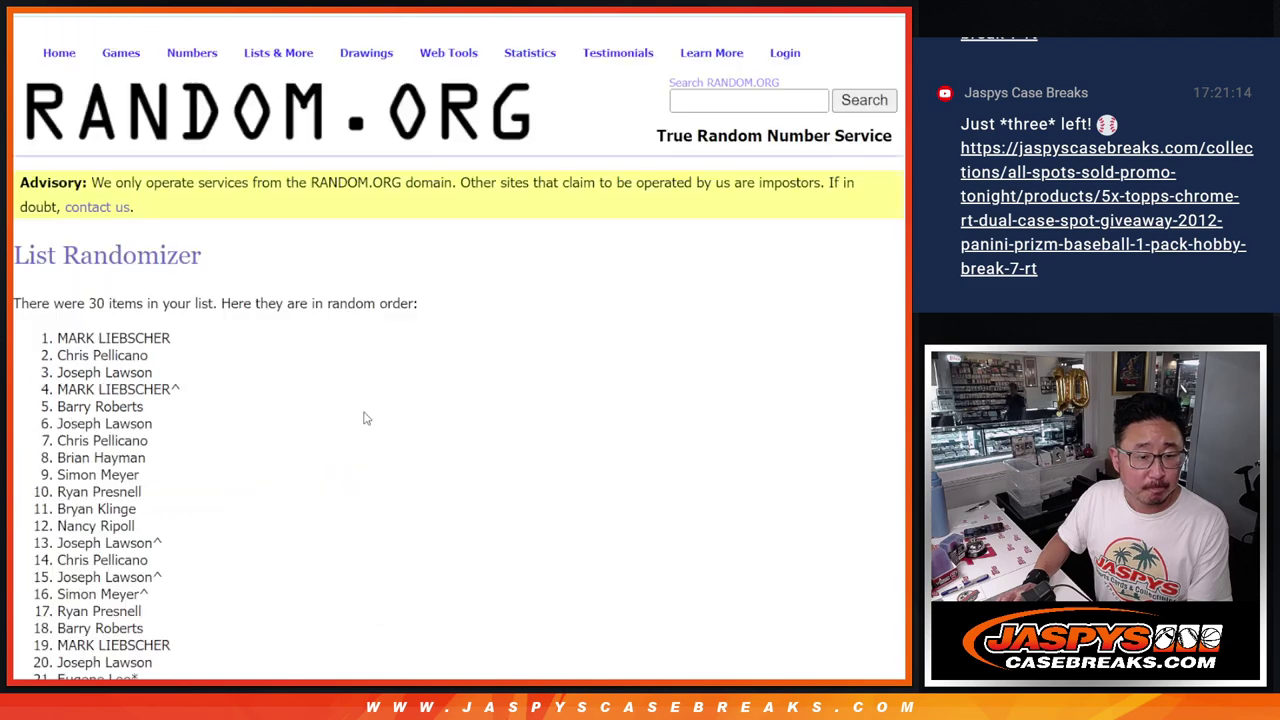
- Copy all 30 randomized participant entries and paste them into Sheet1 starting at A1
scroll(300, 430, up, 1)
scroll(296, 440, up, 1)
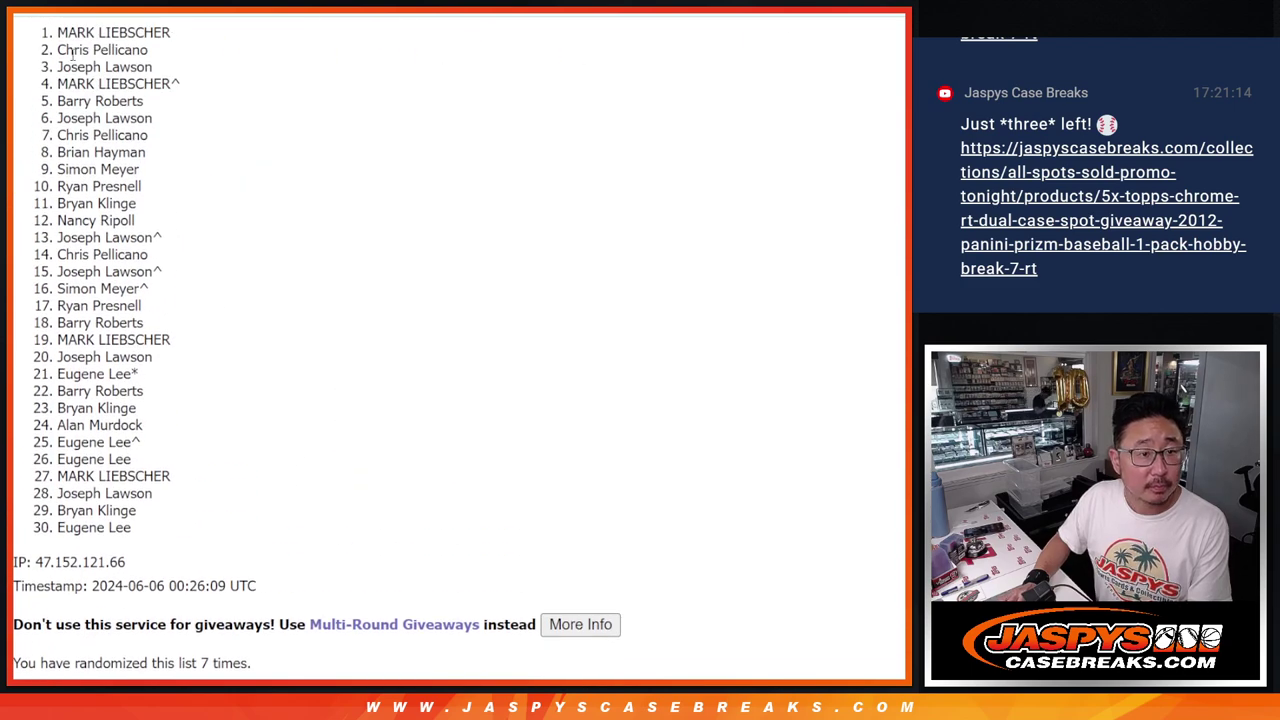
drag(57, 32, 154, 528)
key(ctrl+c)
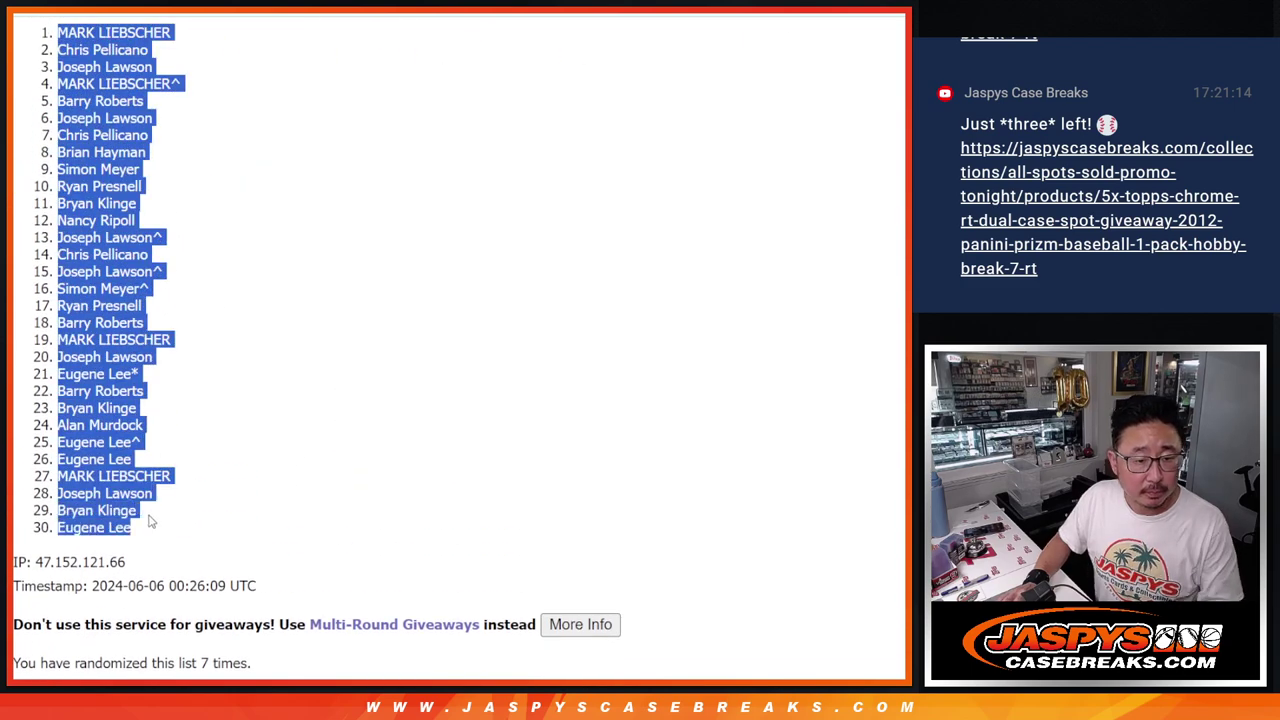
key(ctrl+Tab)
key(ctrl+Tab)
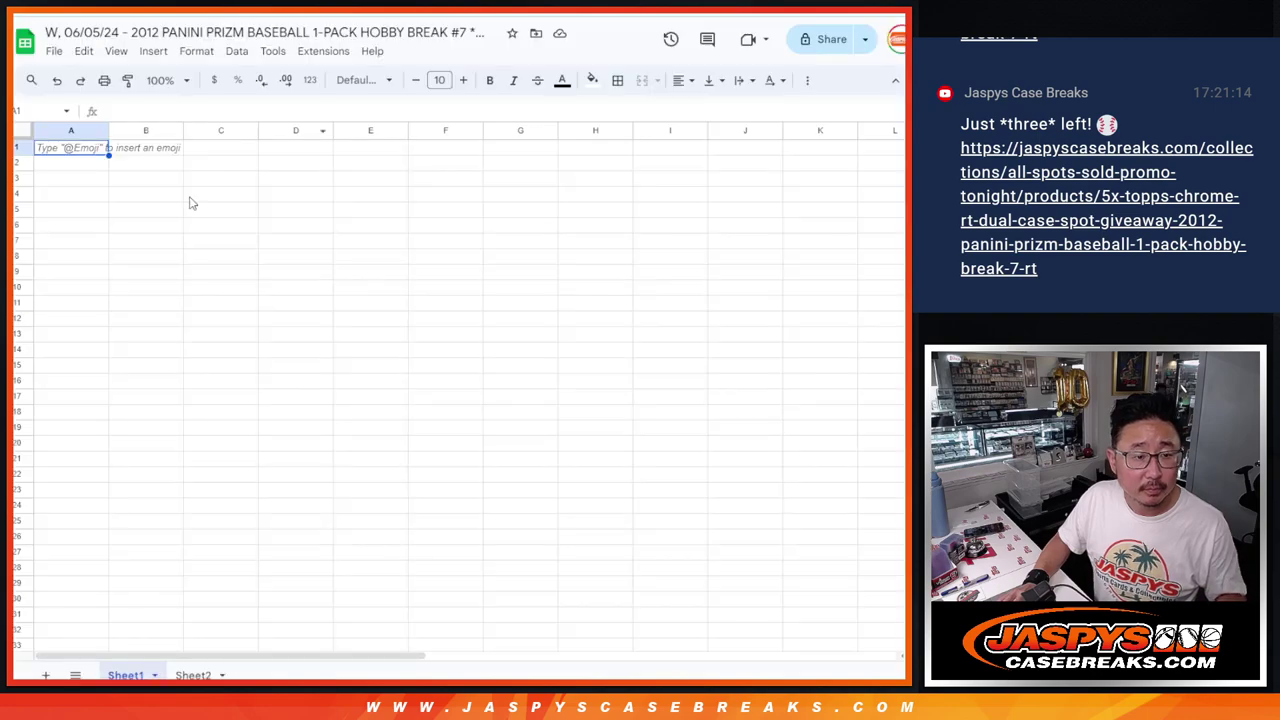
key(ctrl+v)
- Randomize the list of 30 baseball teams seven times in the other List Randomizer form
key(ctrl+shift+Tab)
key(ctrl+shift+Tab)
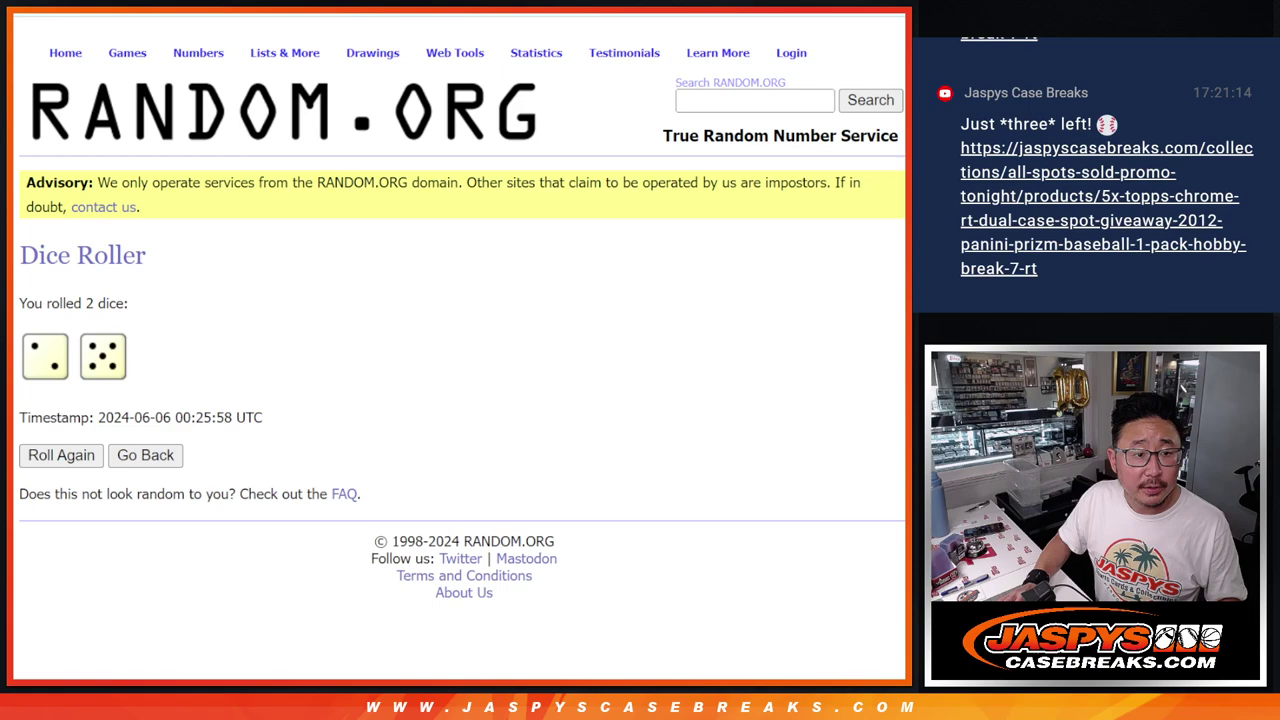
scroll(62, 550, down, 2)
click(30, 552)
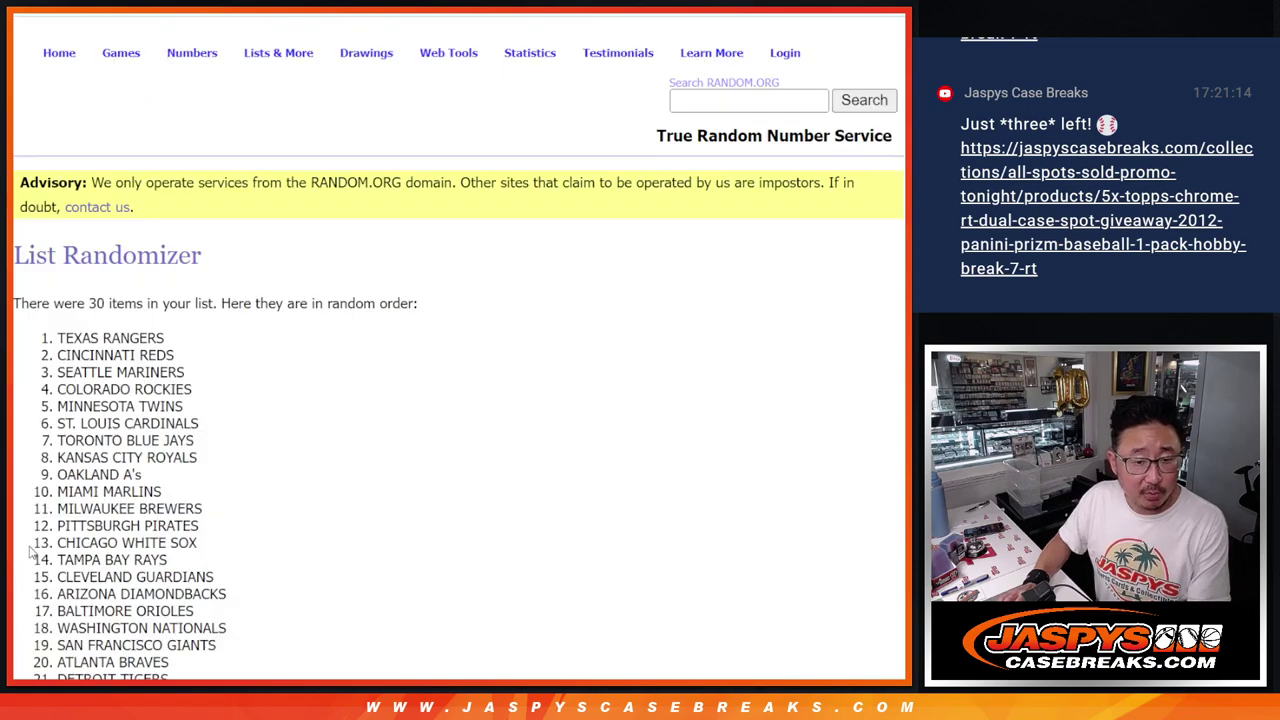
scroll(30, 552, down, 5)
click(32, 552)
scroll(30, 552, down, 5)
click(30, 552)
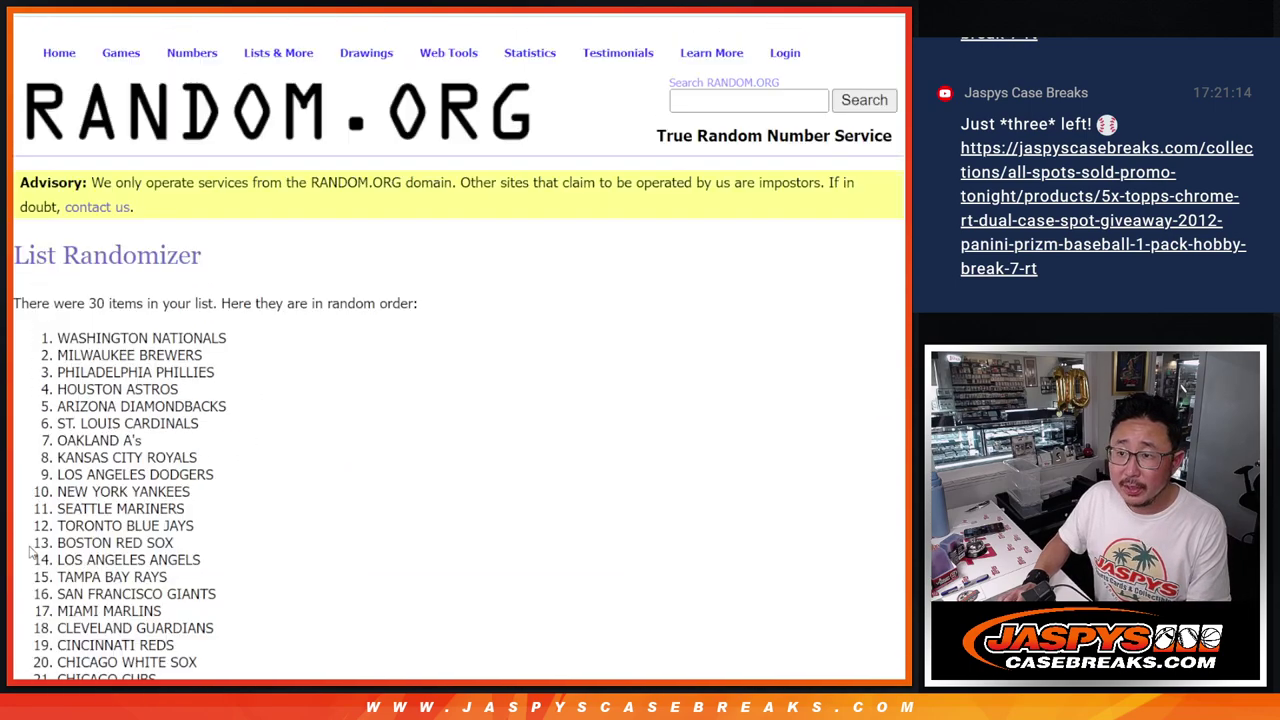
scroll(30, 552, down, 5)
click(30, 552)
scroll(30, 552, down, 5)
click(30, 552)
scroll(30, 552, down, 5)
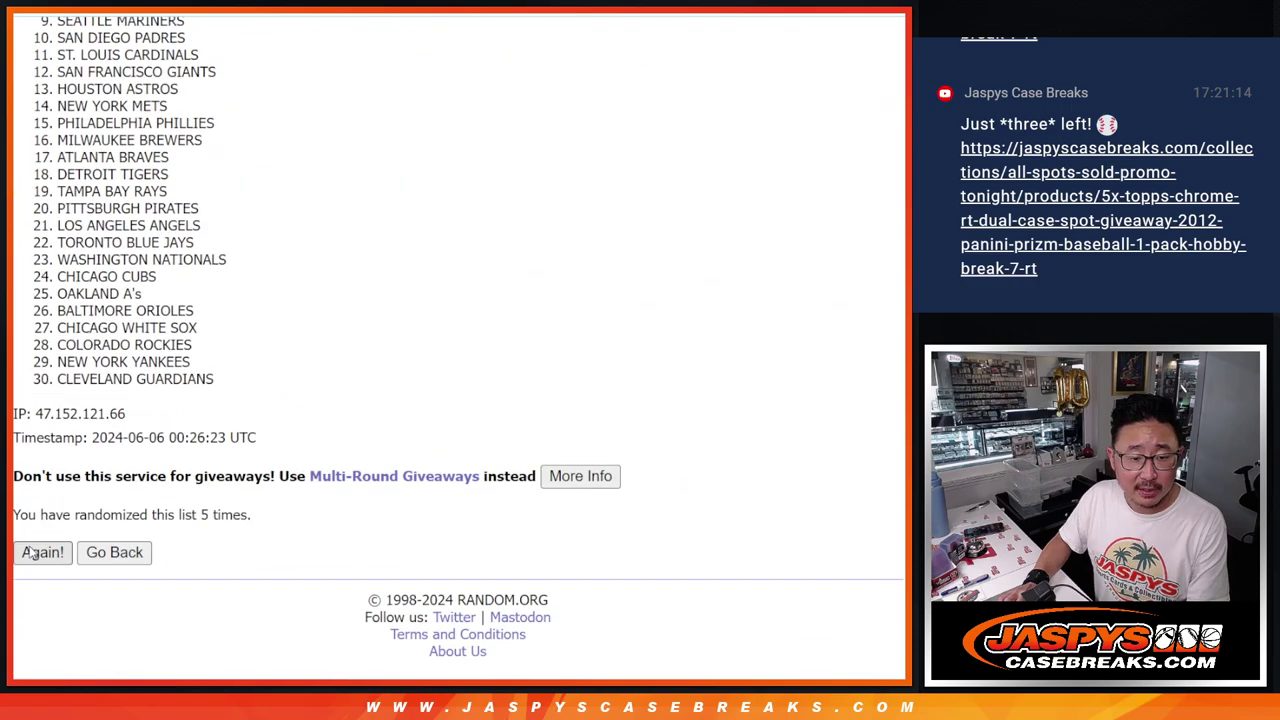
click(30, 552)
scroll(30, 552, down, 5)
click(32, 600)
scroll(280, 420, down, 5)
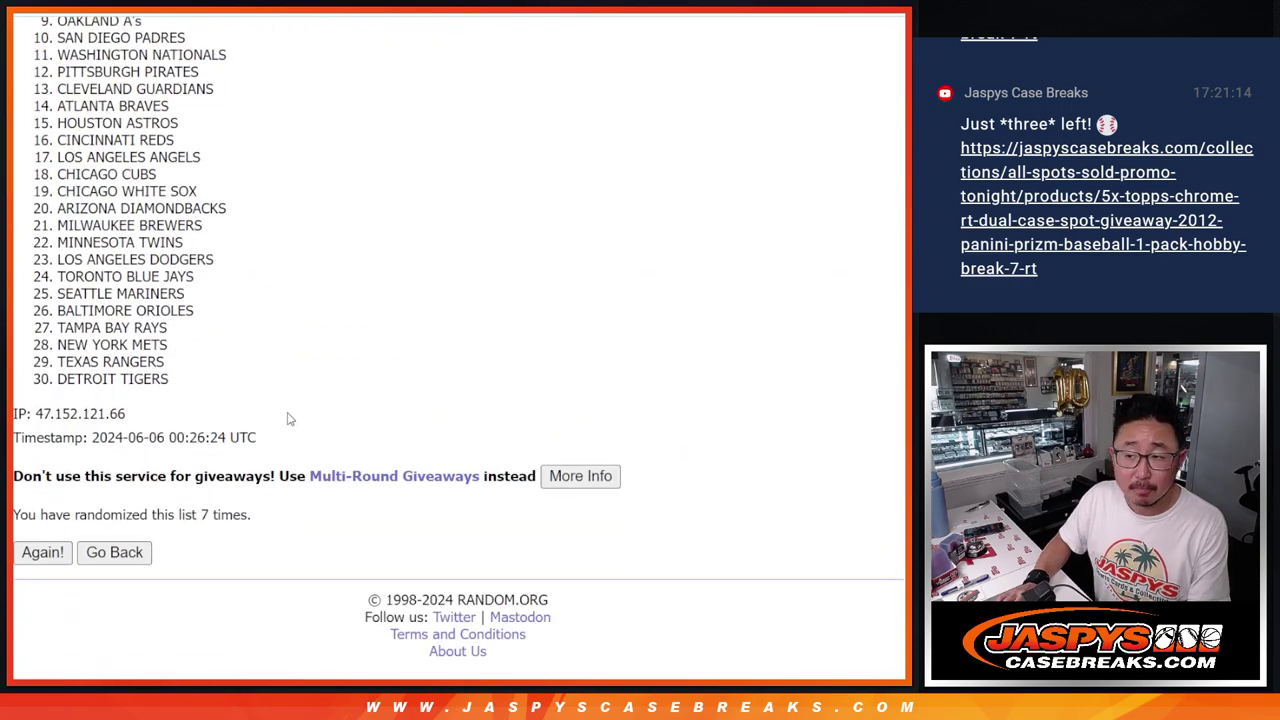
- Copy the randomized team list and paste it beside the participants in Sheet1 starting at B1
scroll(288, 419, up, 3)
drag(62, 36, 211, 532)
key(ctrl+c)
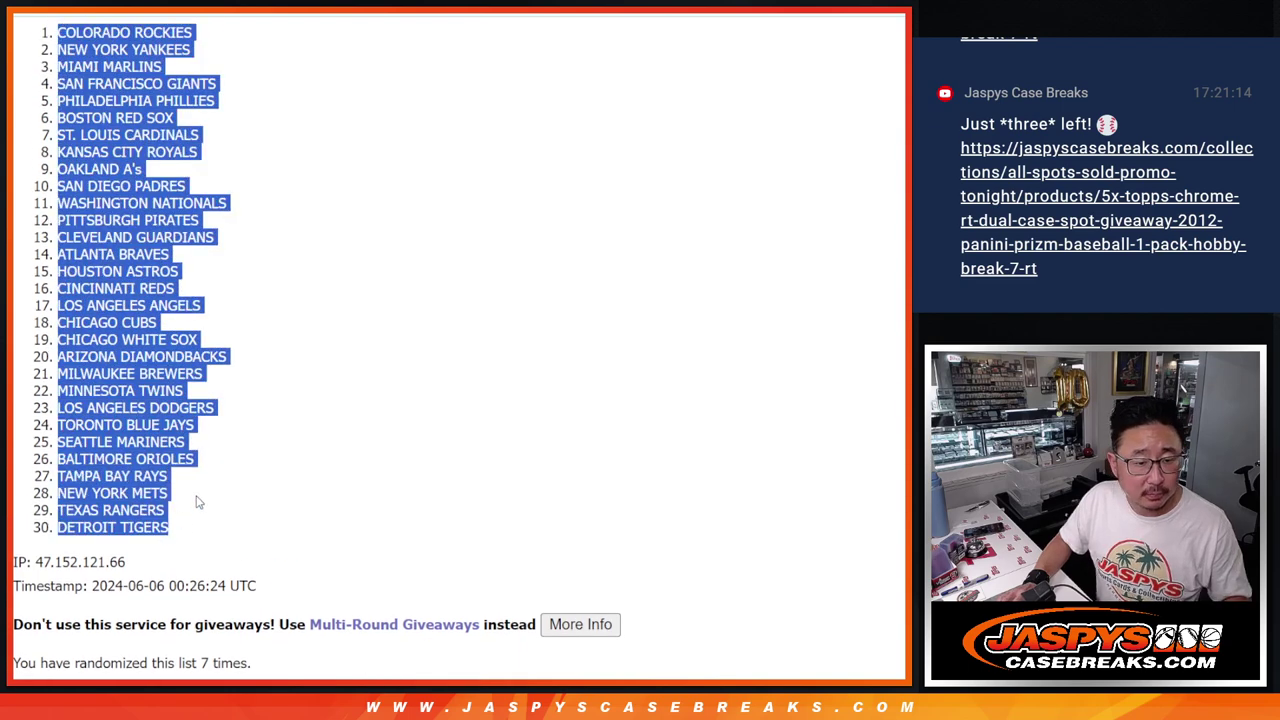
key(ctrl+Tab)
click(151, 154)
key(ctrl+v)
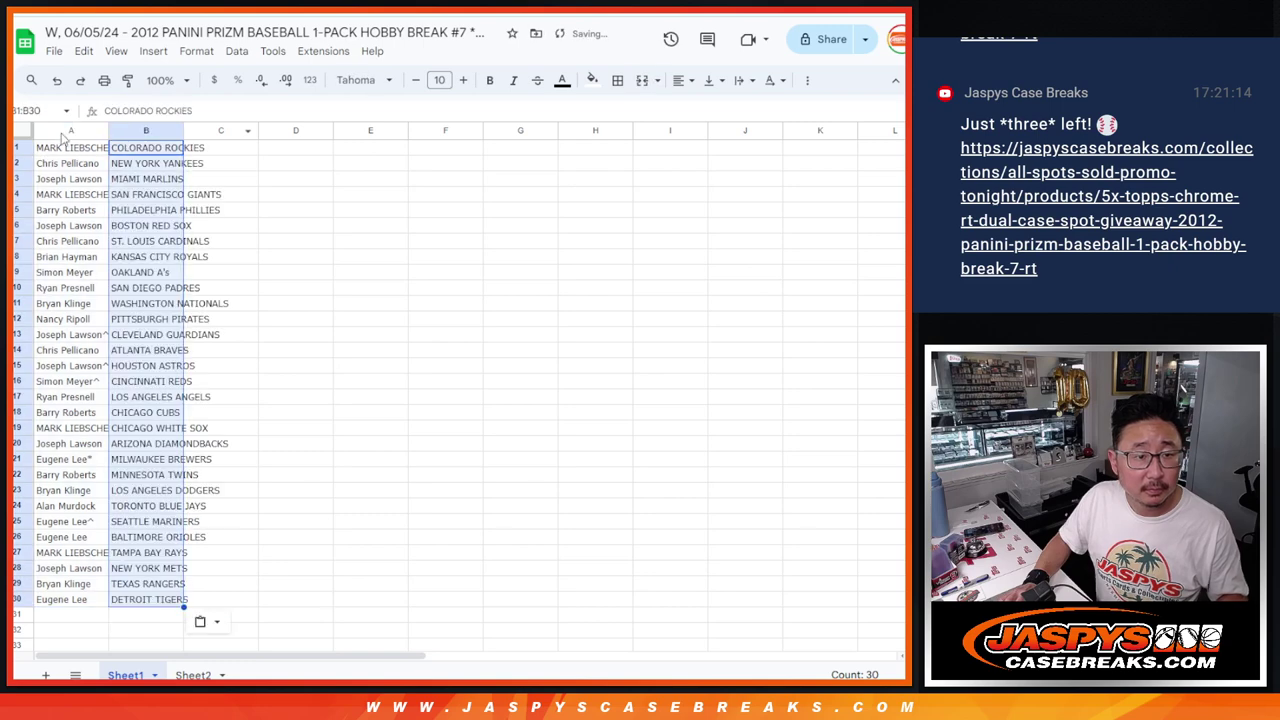
- Format the whole sheet in the "Zen A..." font at size 12
click(24, 130)
click(360, 80)
click(410, 230)
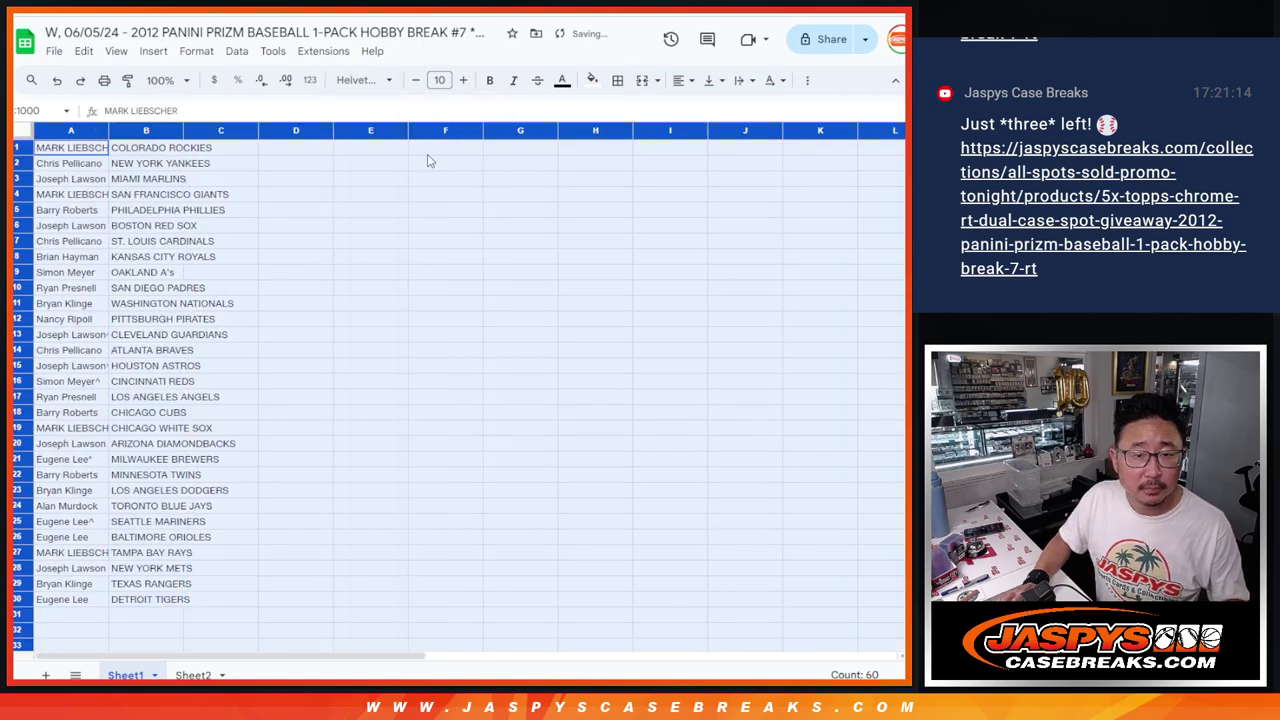
click(400, 82)
click(418, 251)
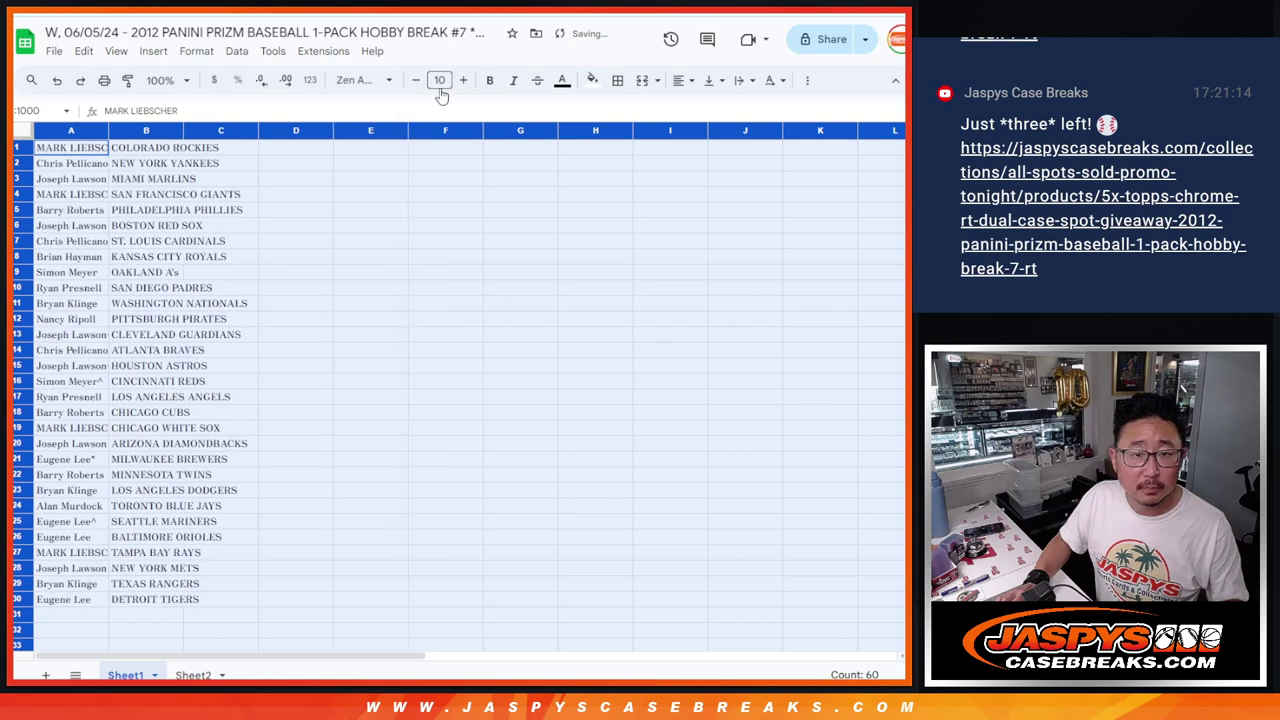
click(440, 81)
click(439, 248)
- Set the sheet zoom to 150% and fit the widths of columns A and B to their contents
click(175, 80)
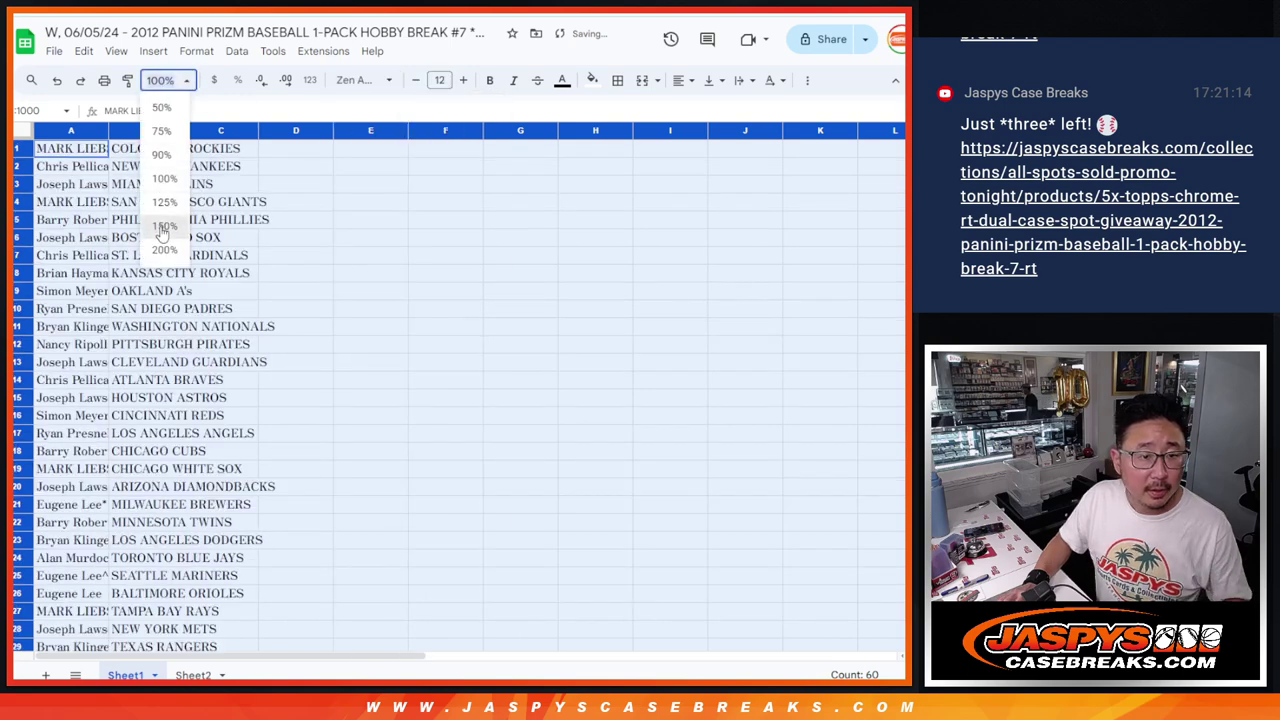
click(165, 232)
double_click(166, 134)
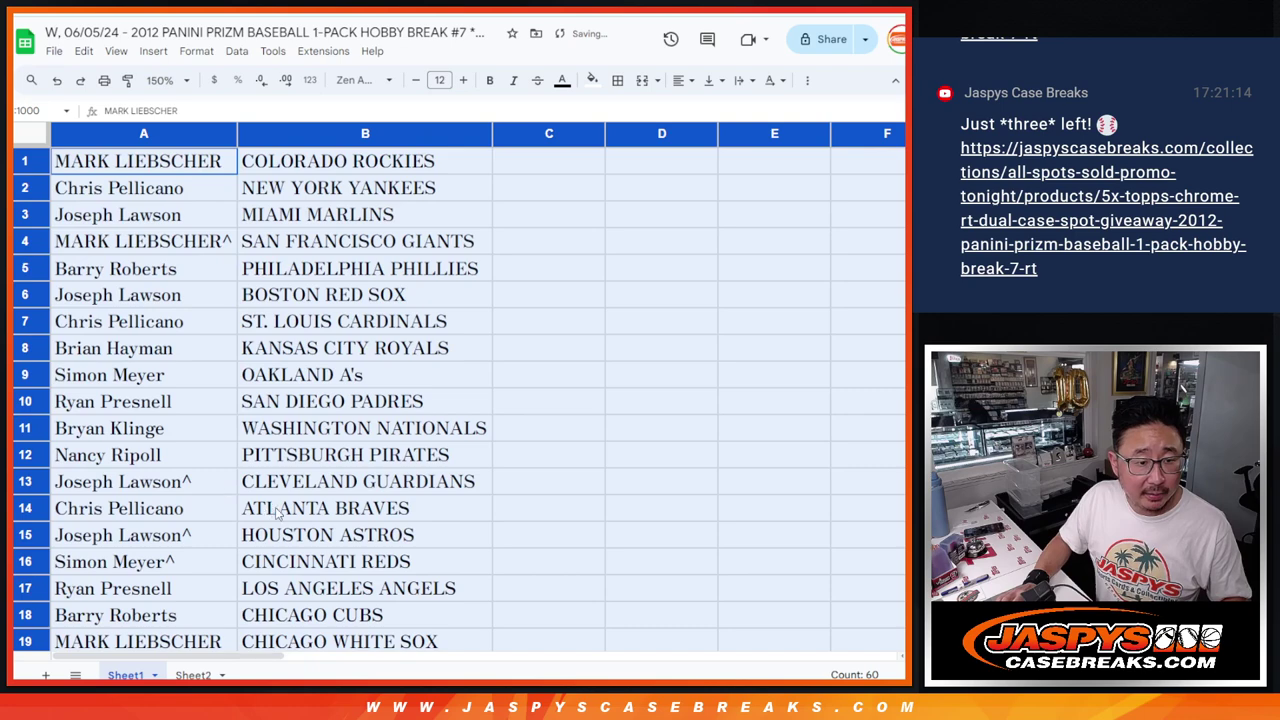
- Review the participant and team pairings by highlighting A1:B15 and A16:B30 in turn
shift+click(327, 537)
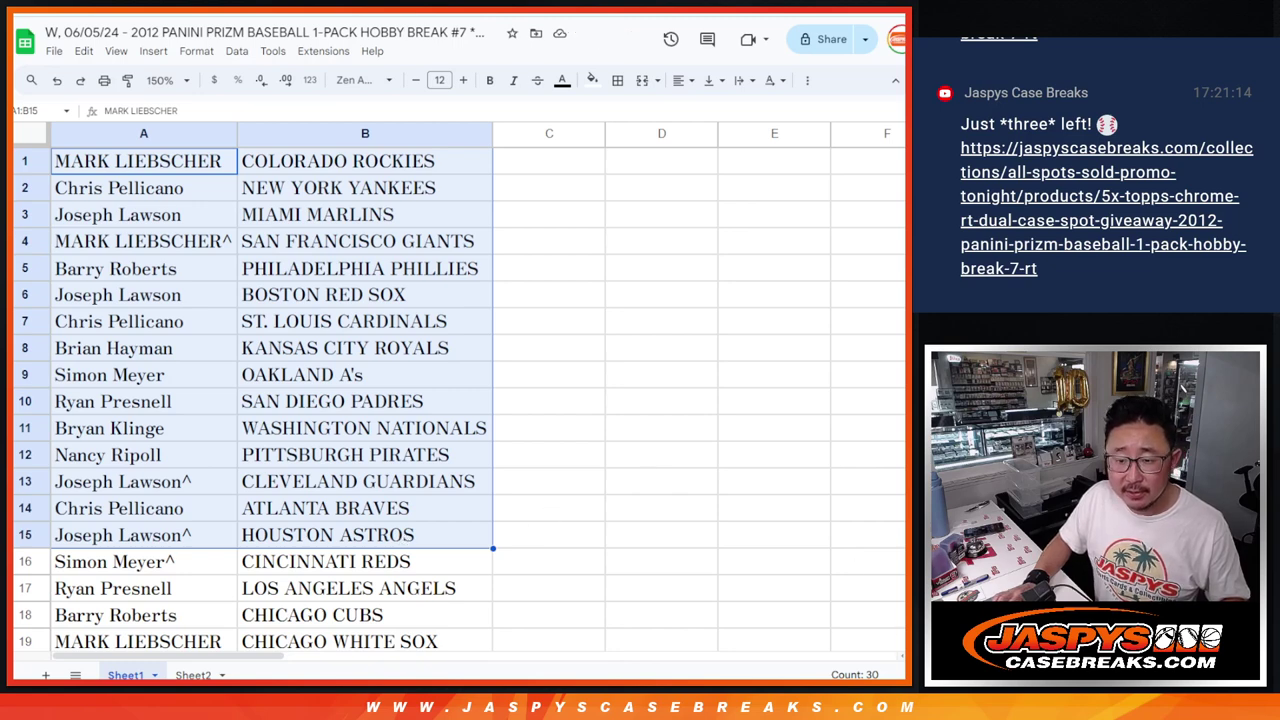
scroll(155, 300, down, 5)
click(155, 205)
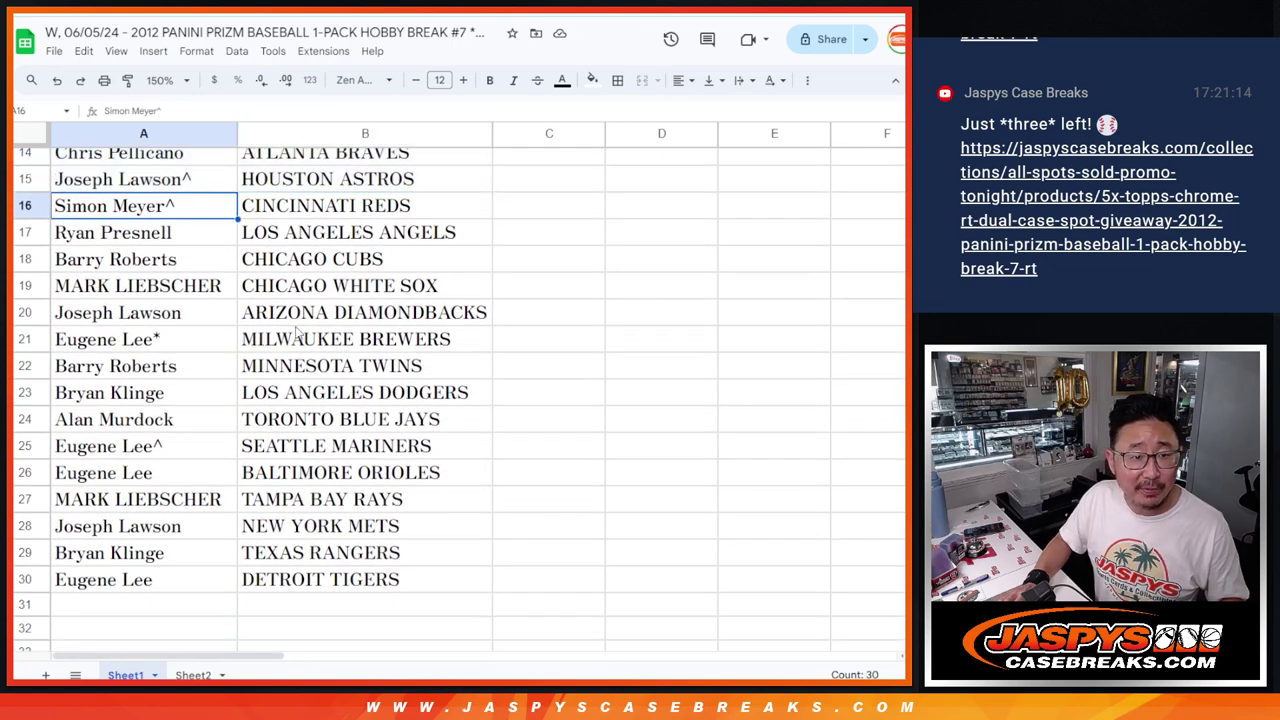
shift+click(316, 579)
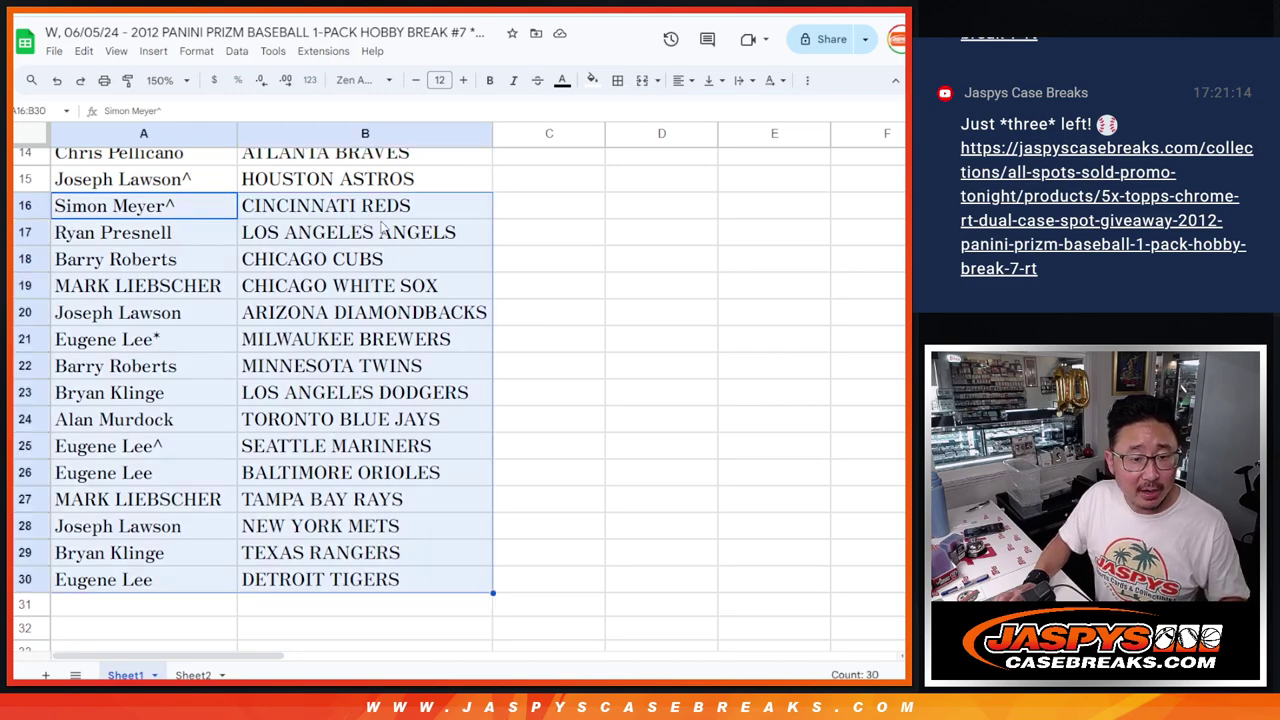
scroll(381, 227, up, 5)
- Set the zoom to 90%, sort the sheet A to Z by the team column, and add borders to A1:B30
click(168, 80)
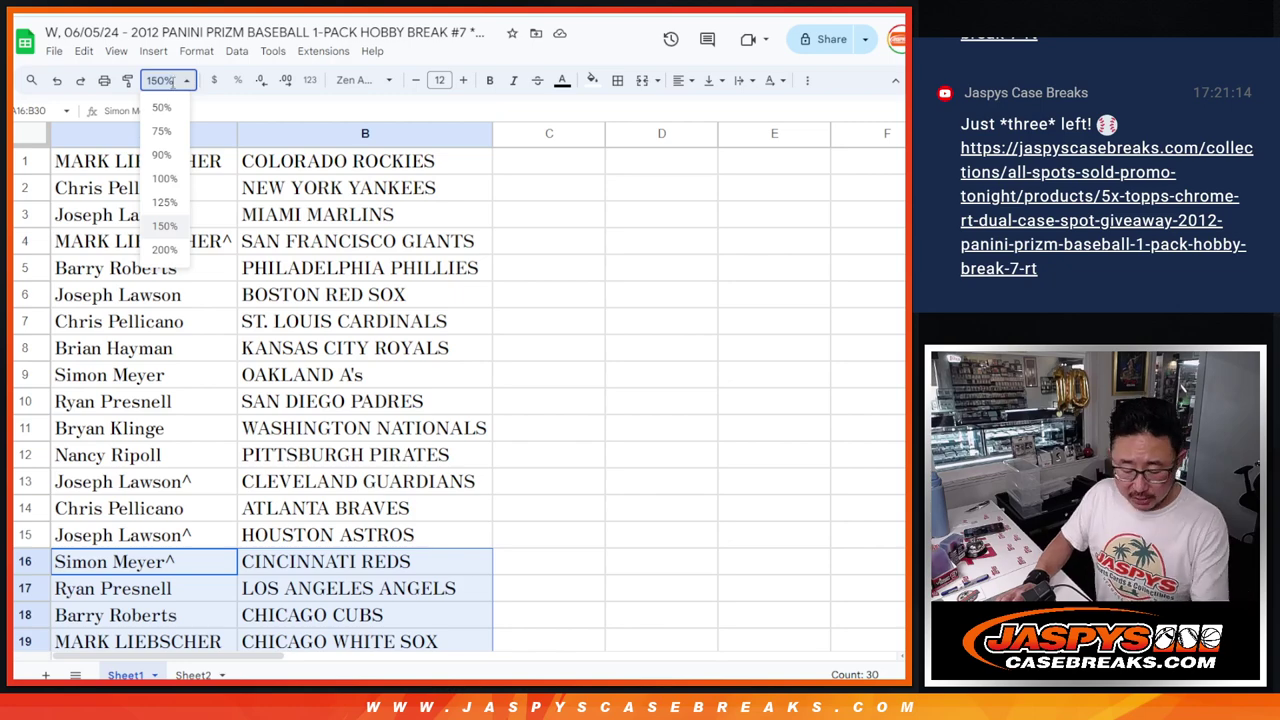
click(161, 155)
right_click(218, 130)
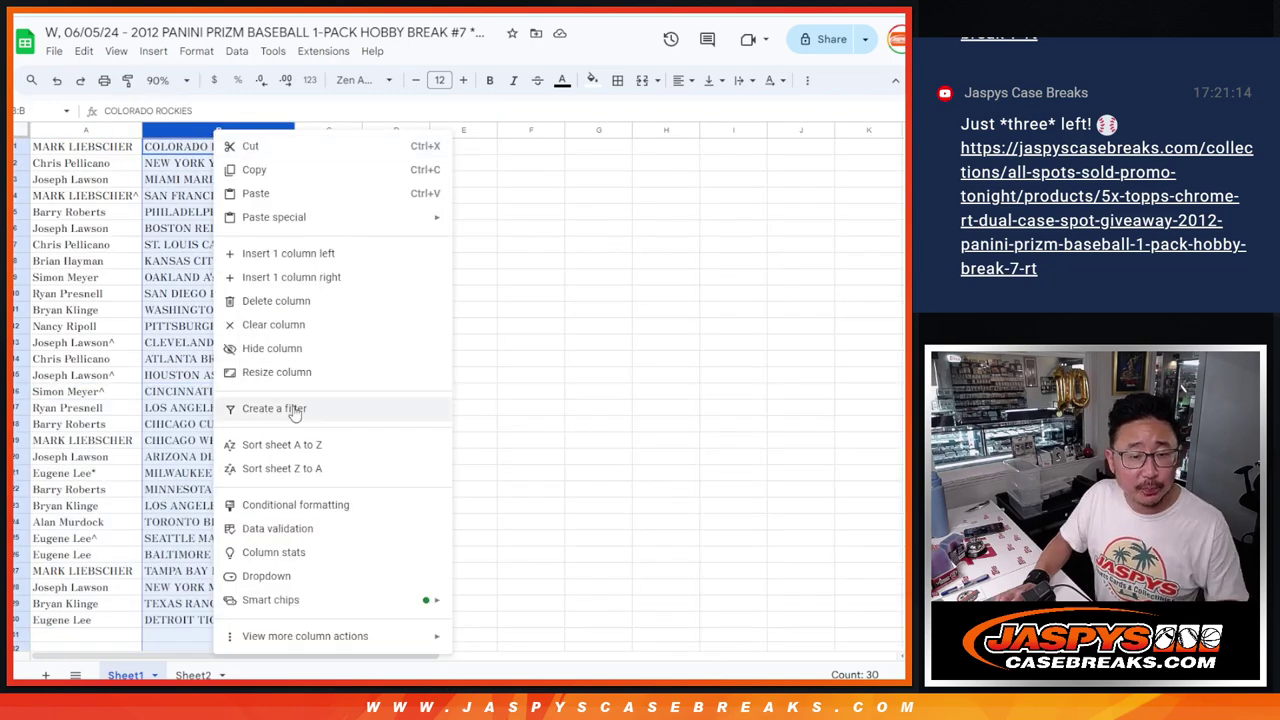
click(294, 445)
key(ctrl+a)
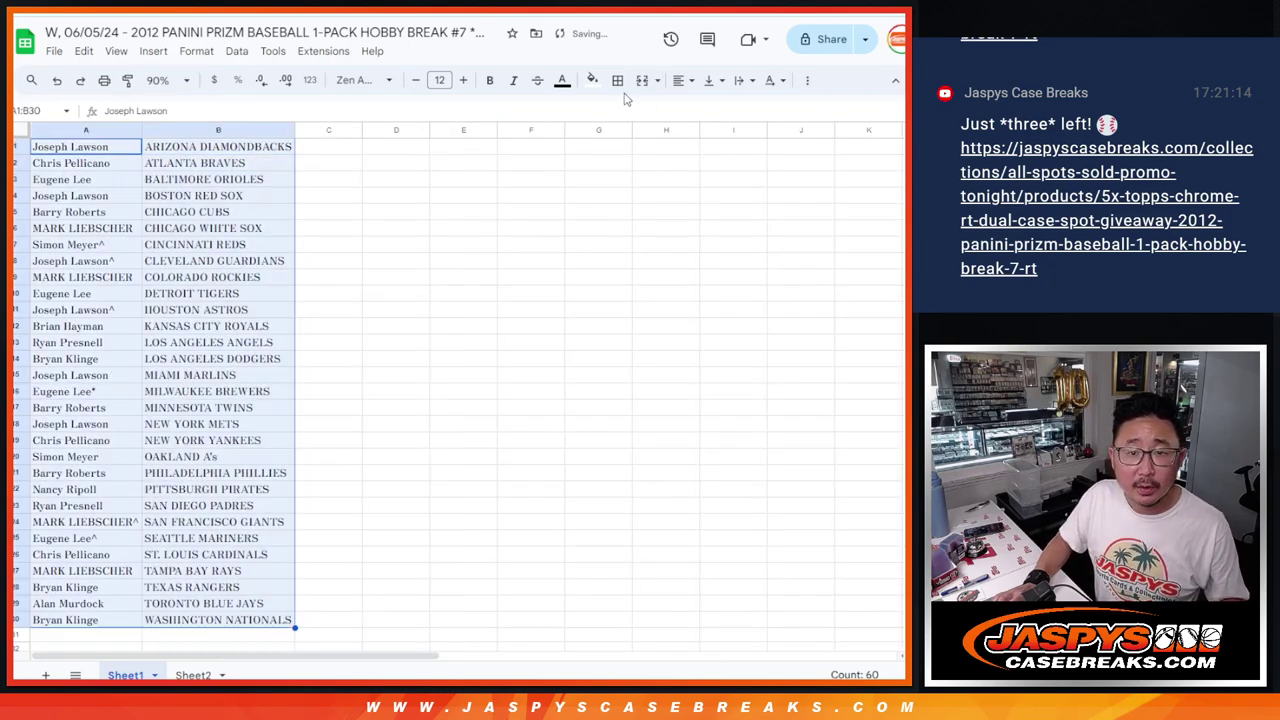
- Print the current sheet on Letter paper in portrait orientation
click(104, 80)
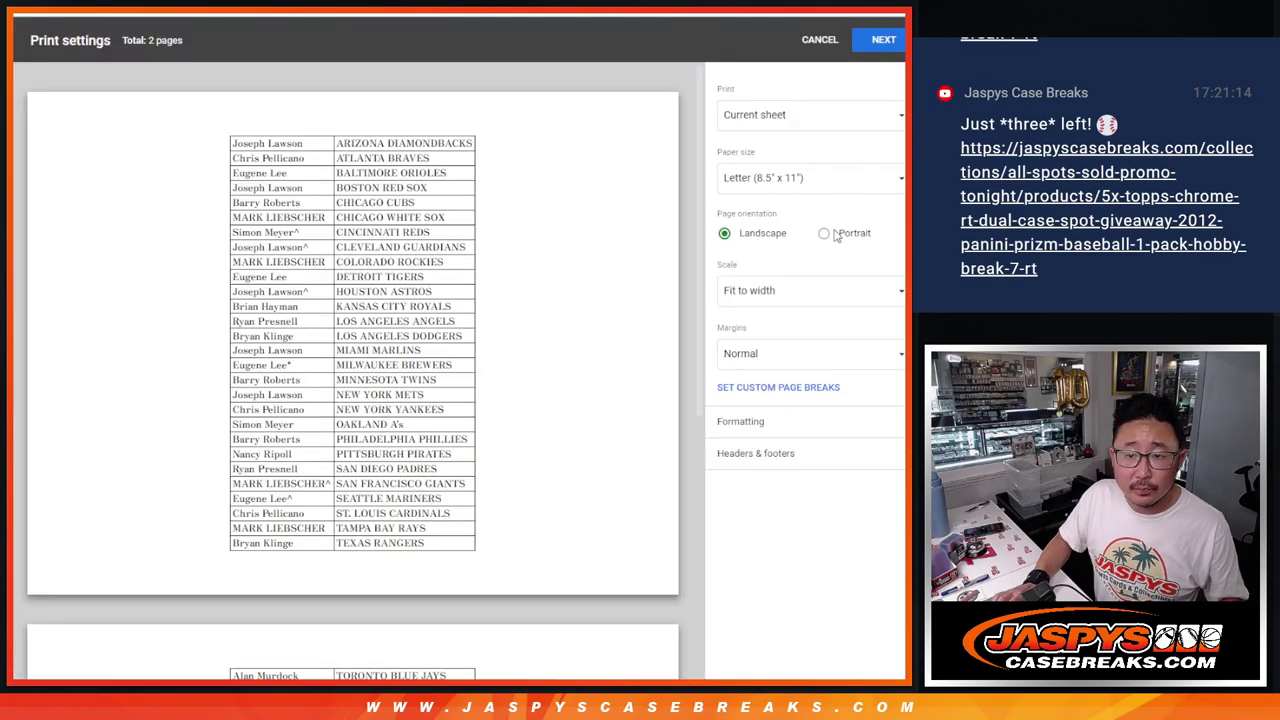
click(824, 233)
click(772, 452)
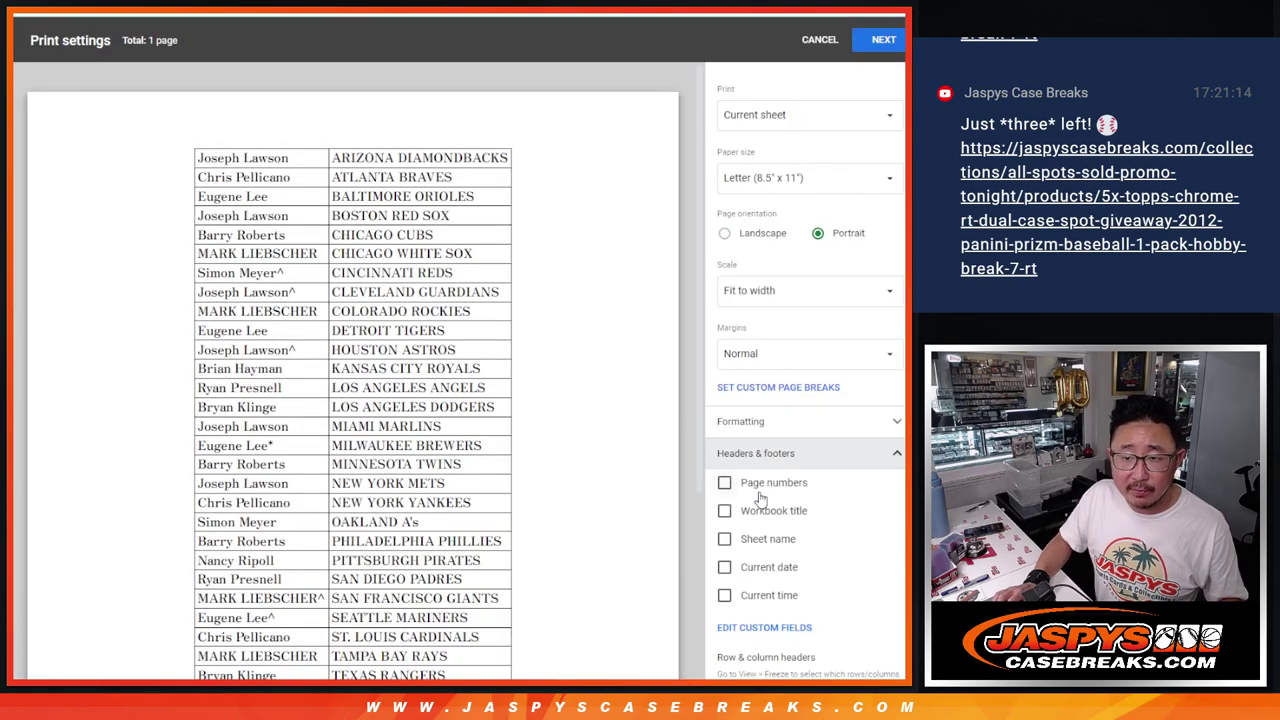
click(880, 42)
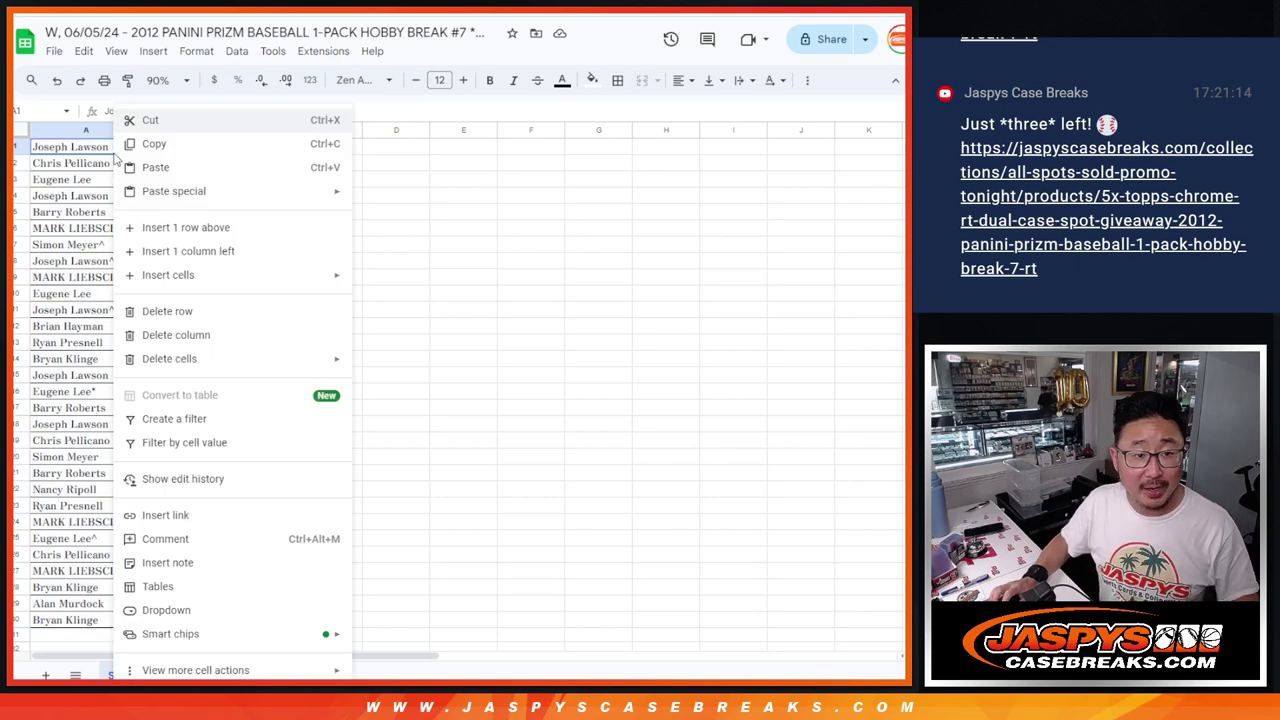
- Copy the participant entries in A1:A30 and paste them into an empty List Randomizer form
click(395, 163)
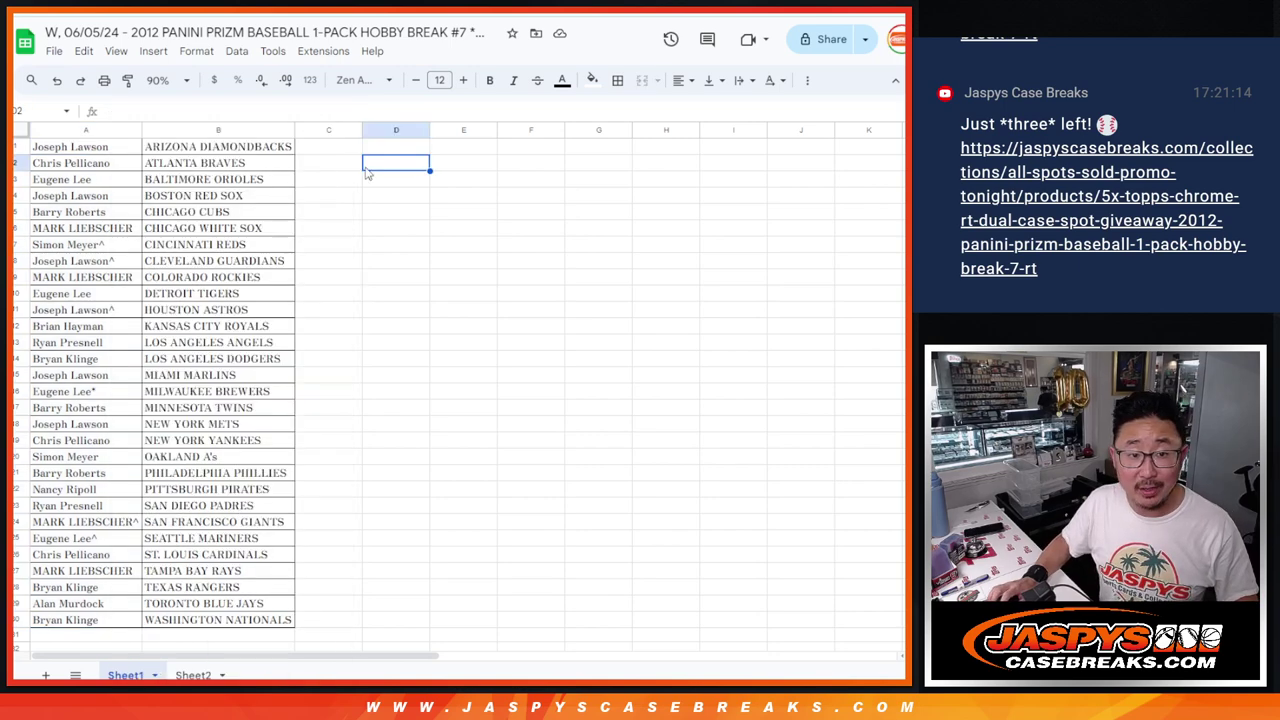
click(104, 148)
shift+click(119, 621)
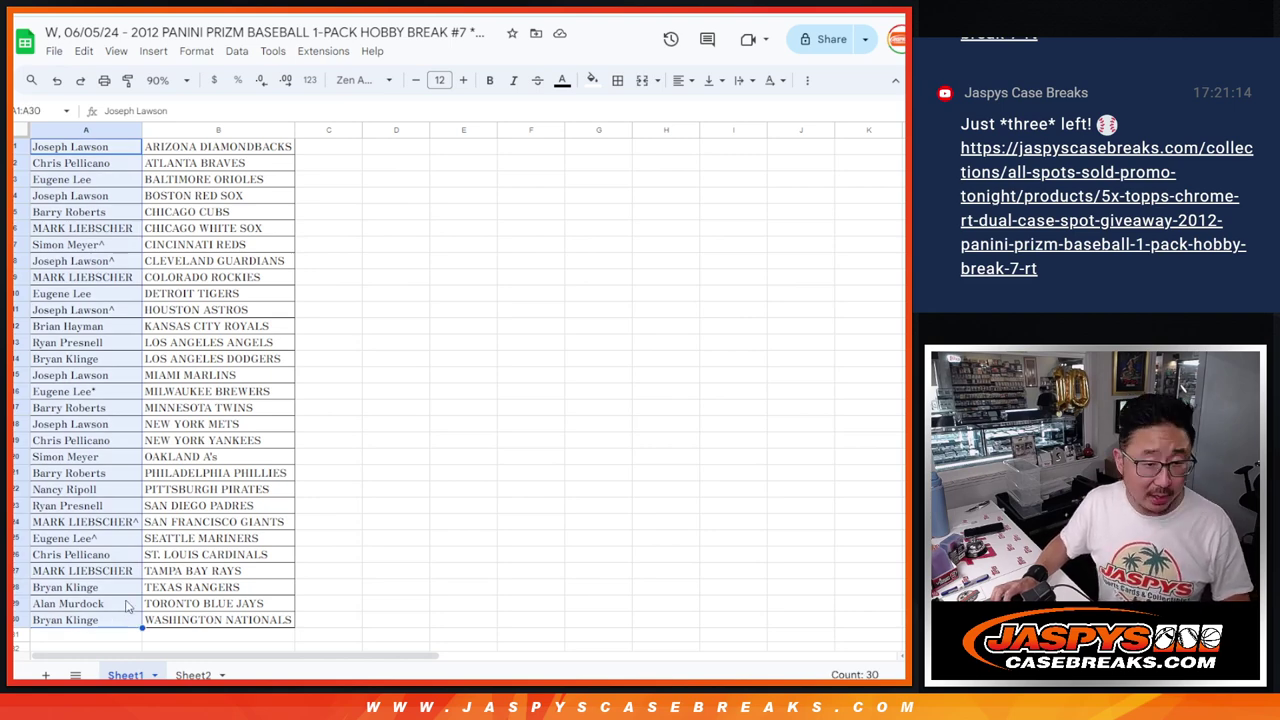
click(121, 153)
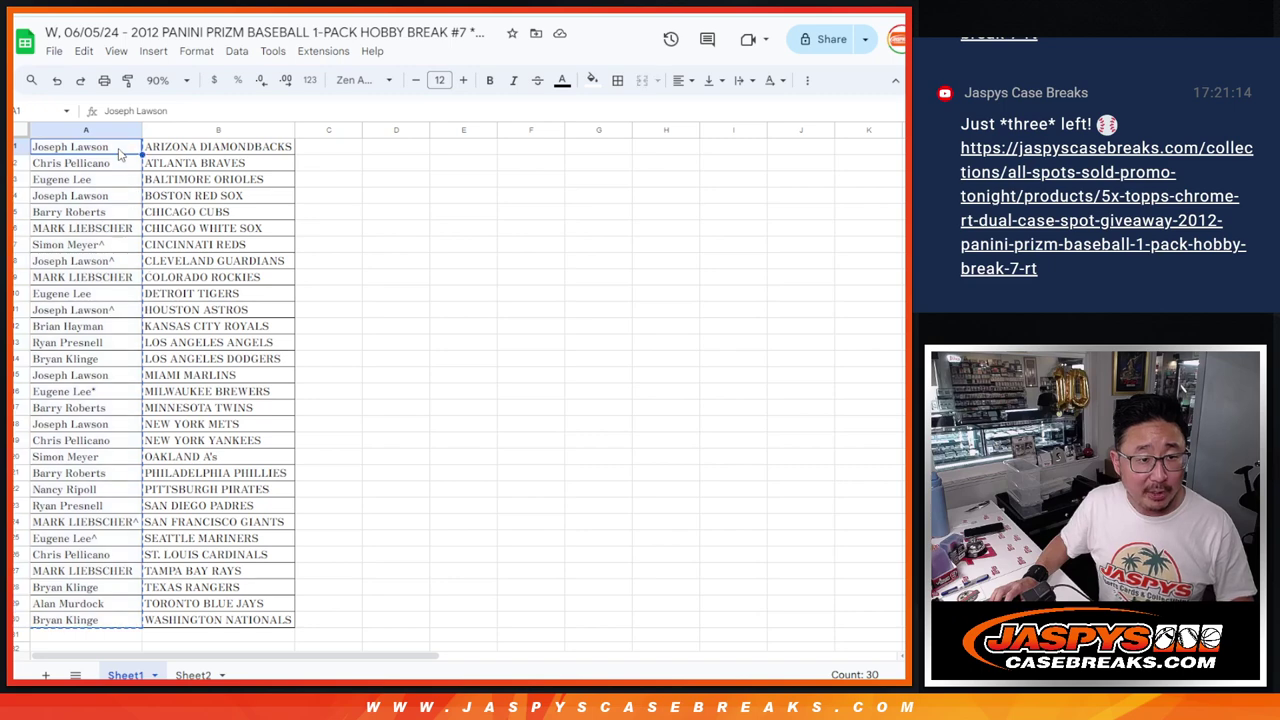
shift+click(128, 622)
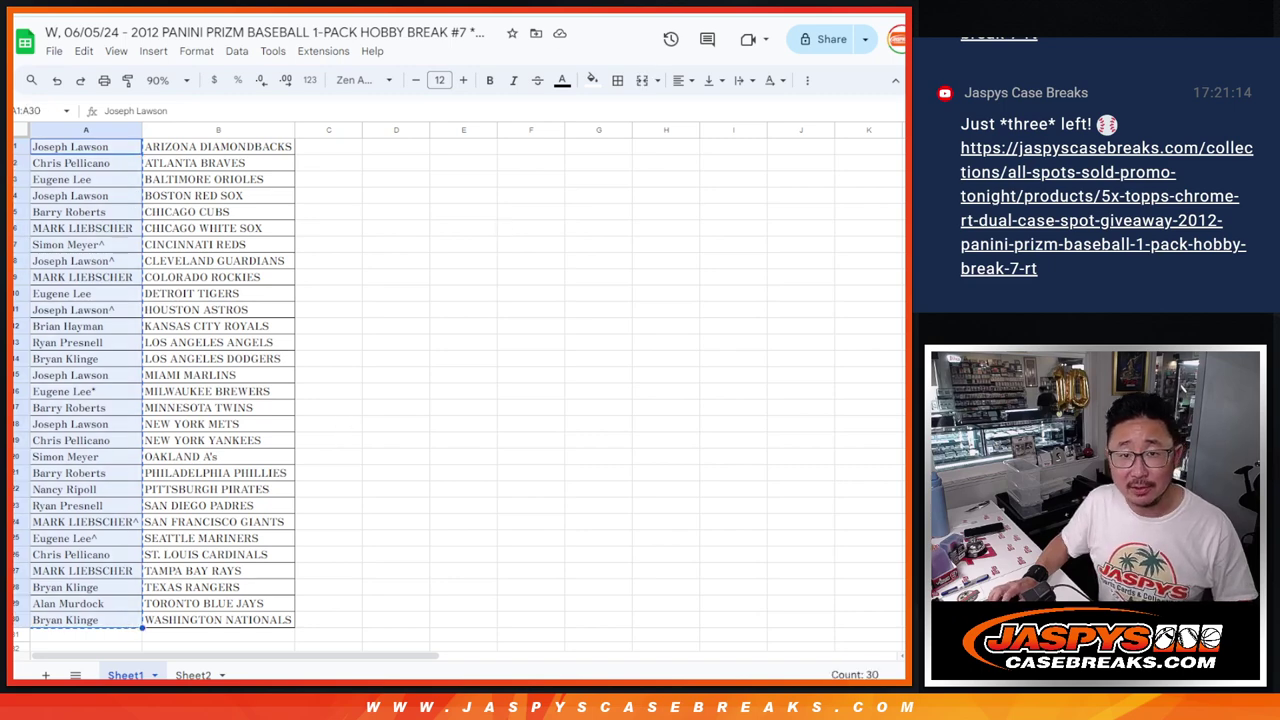
click(560, 16)
click(560, 16)
click(400, 534)
key(ctrl+v)
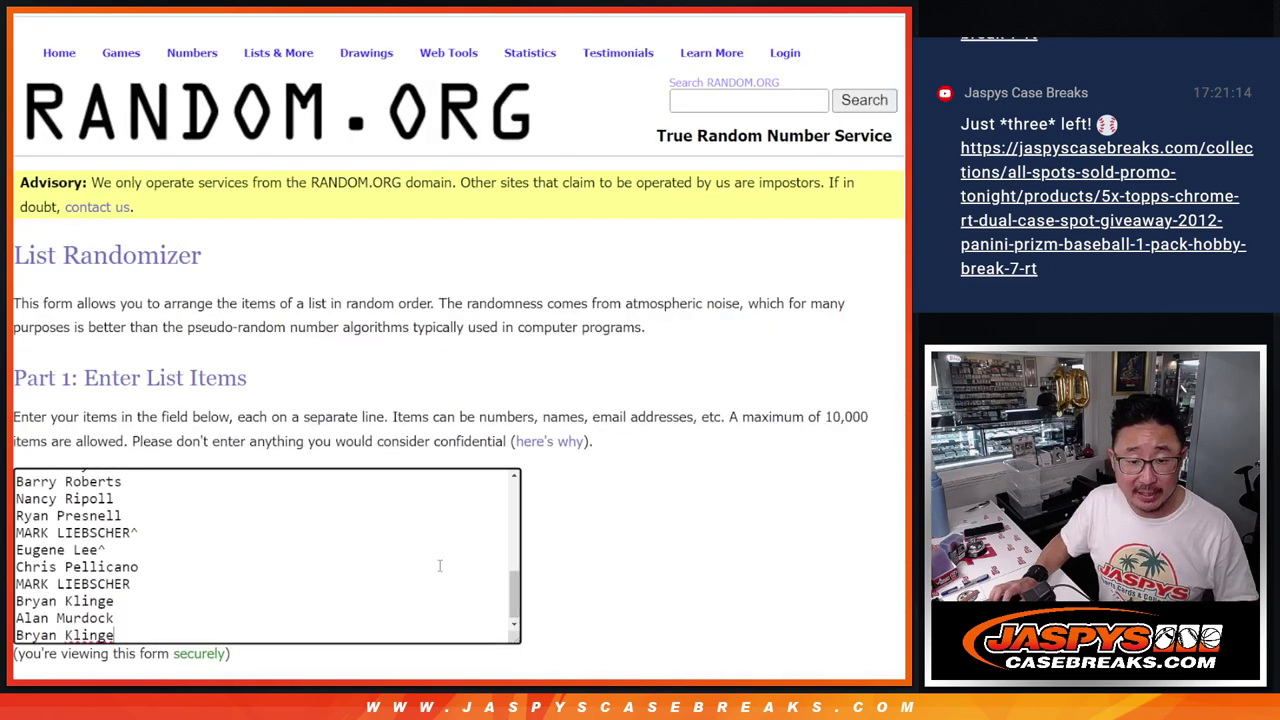
scroll(449, 571, up, 10)
- Roll two virtual dice for the giveaway and highlight "5X T" in the break's product page title
key(alt+Tab)
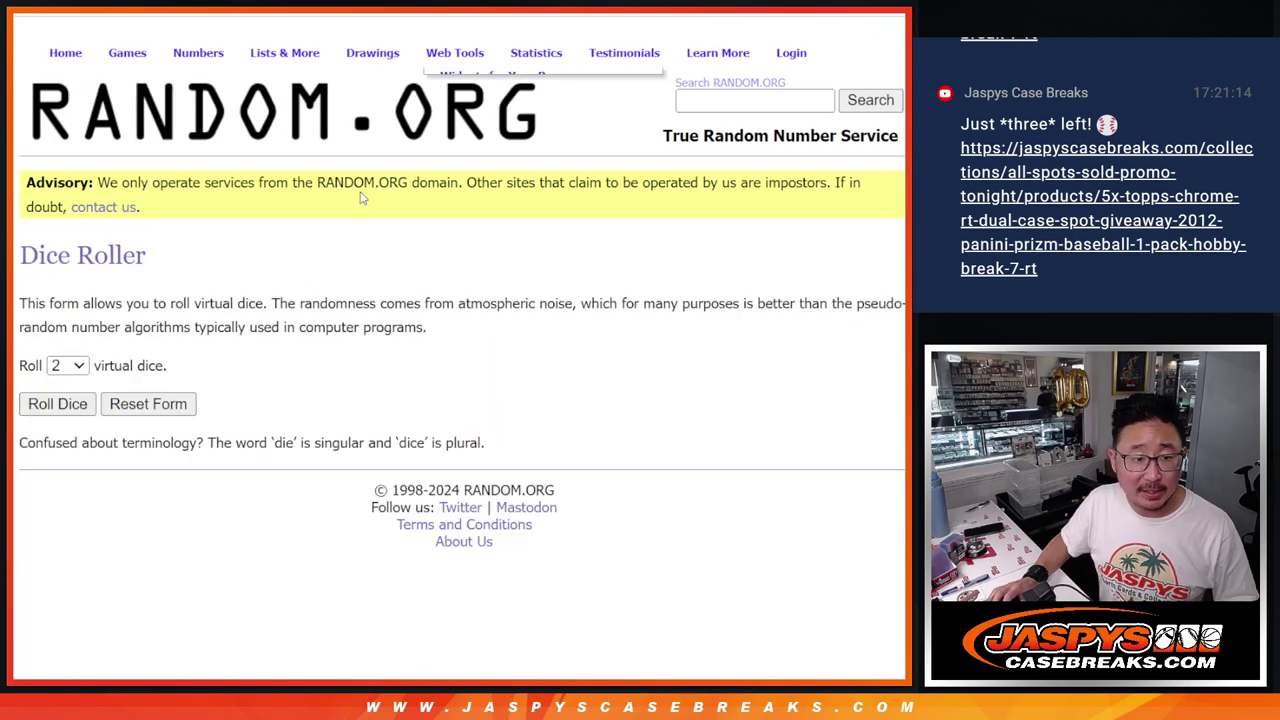
click(57, 405)
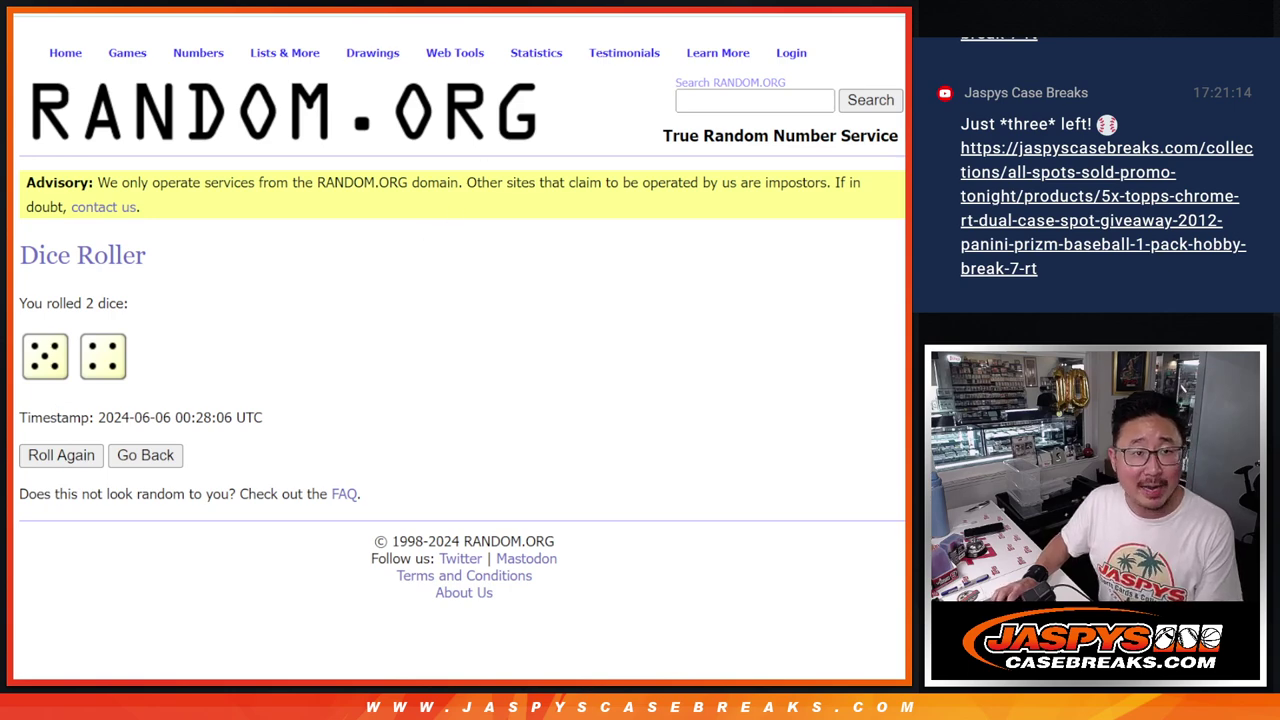
key(ctrl+Tab)
drag(586, 280, 652, 276)
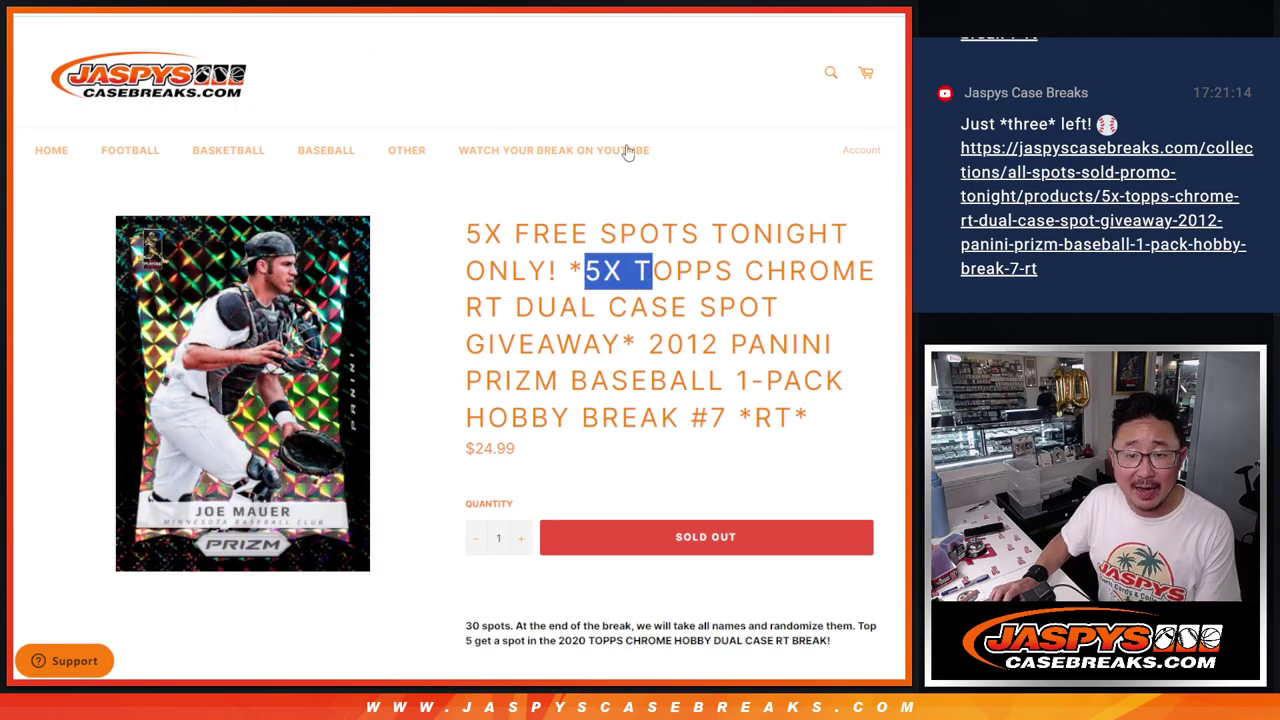
- Switch to the List Randomizer holding the participant entries and randomize the list nine times
key(alt+Tab)
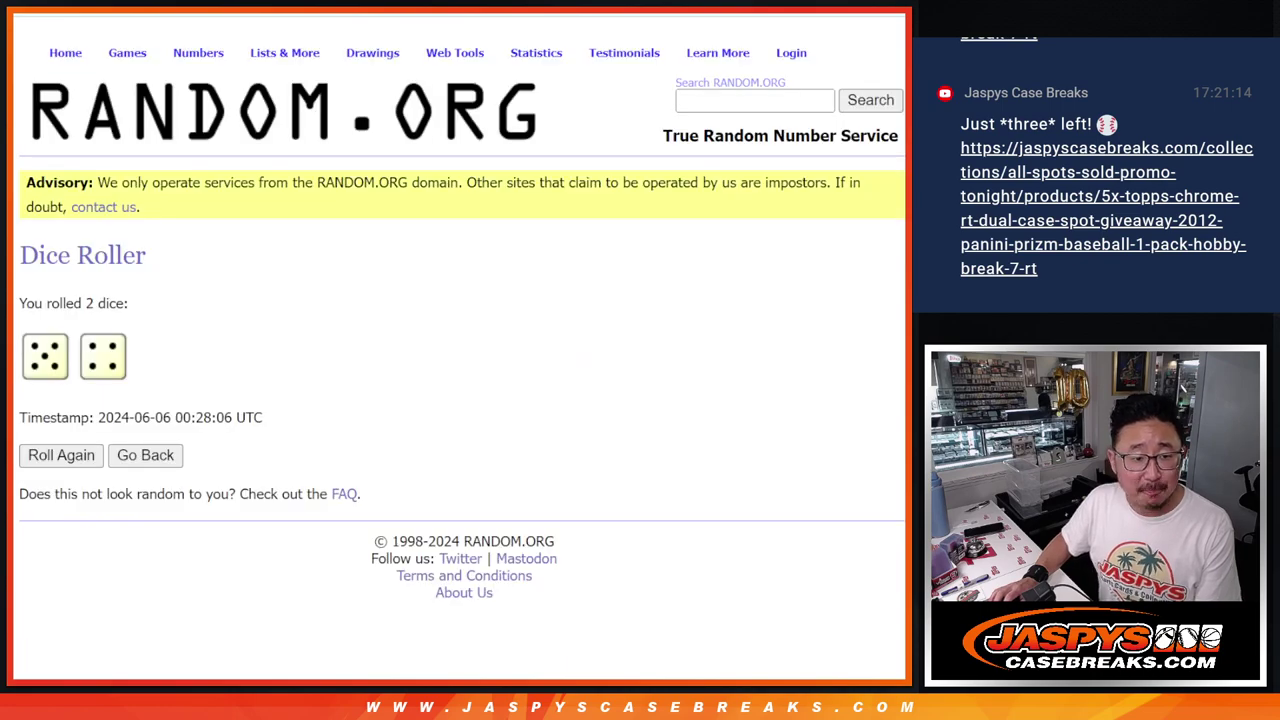
key(ctrl+Tab)
scroll(694, 414, down, 3)
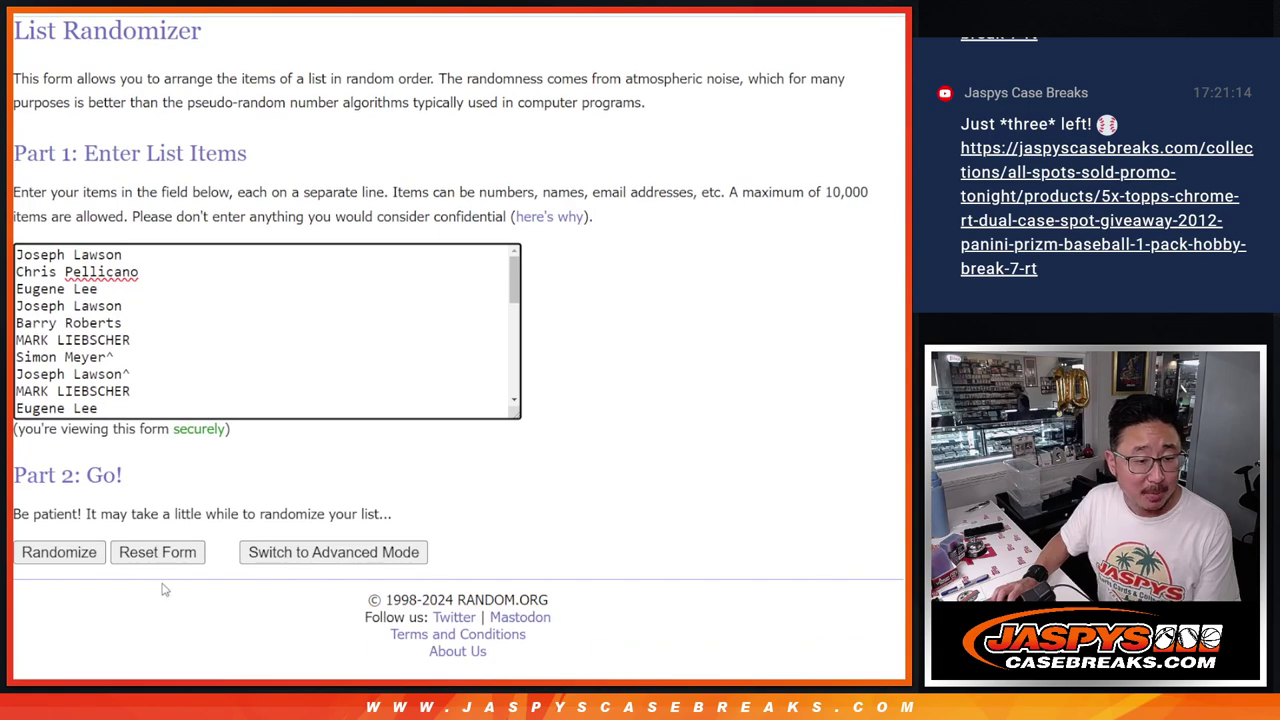
click(59, 552)
scroll(37, 560, down, 5)
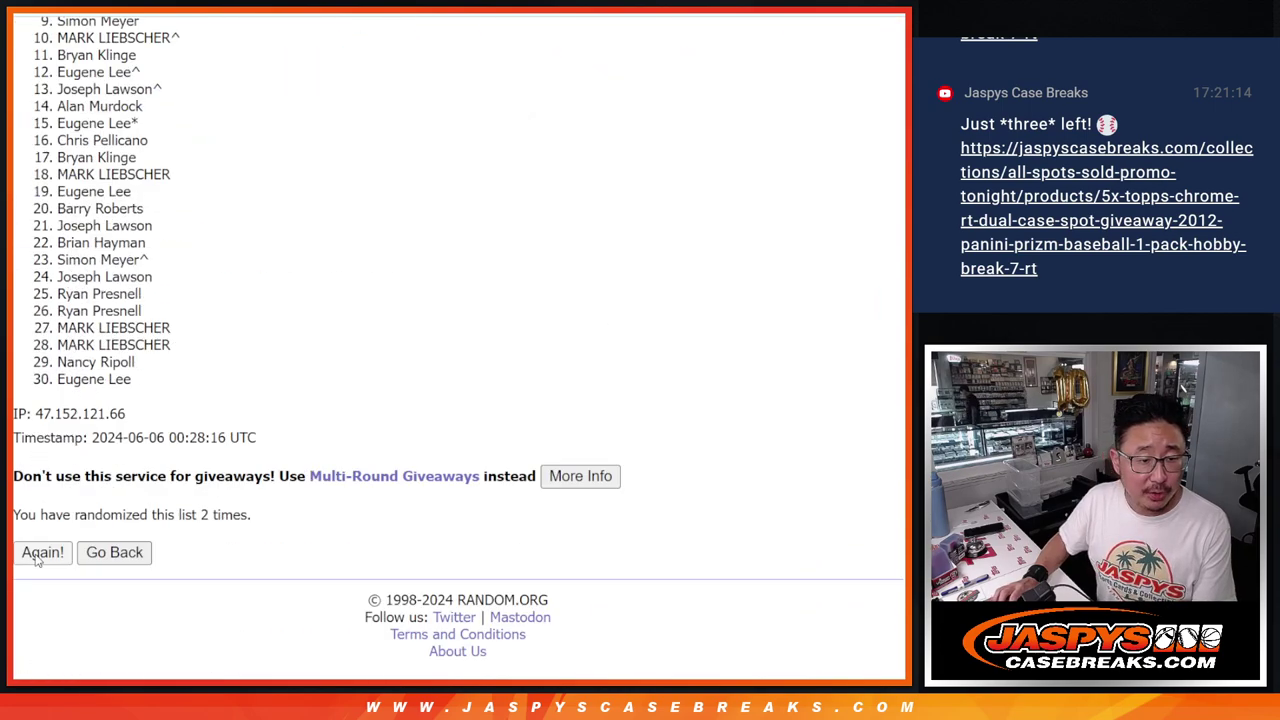
click(37, 556)
click(37, 556)
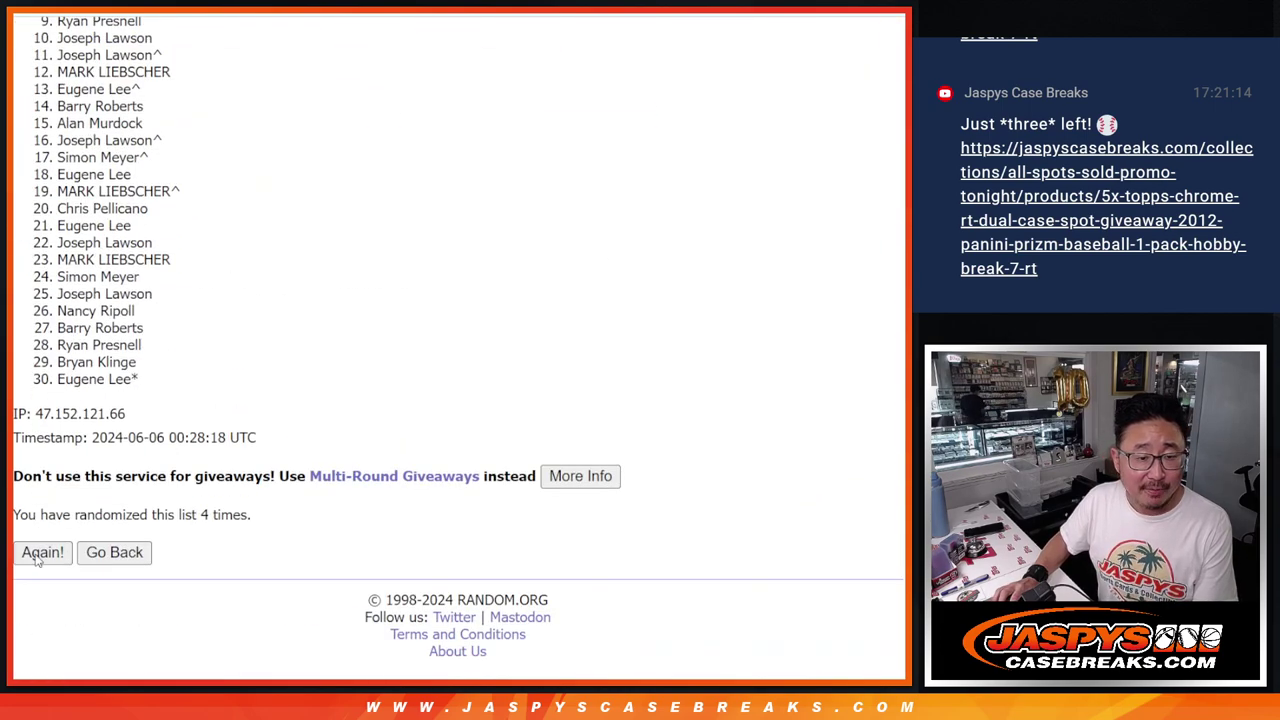
click(37, 556)
click(37, 556)
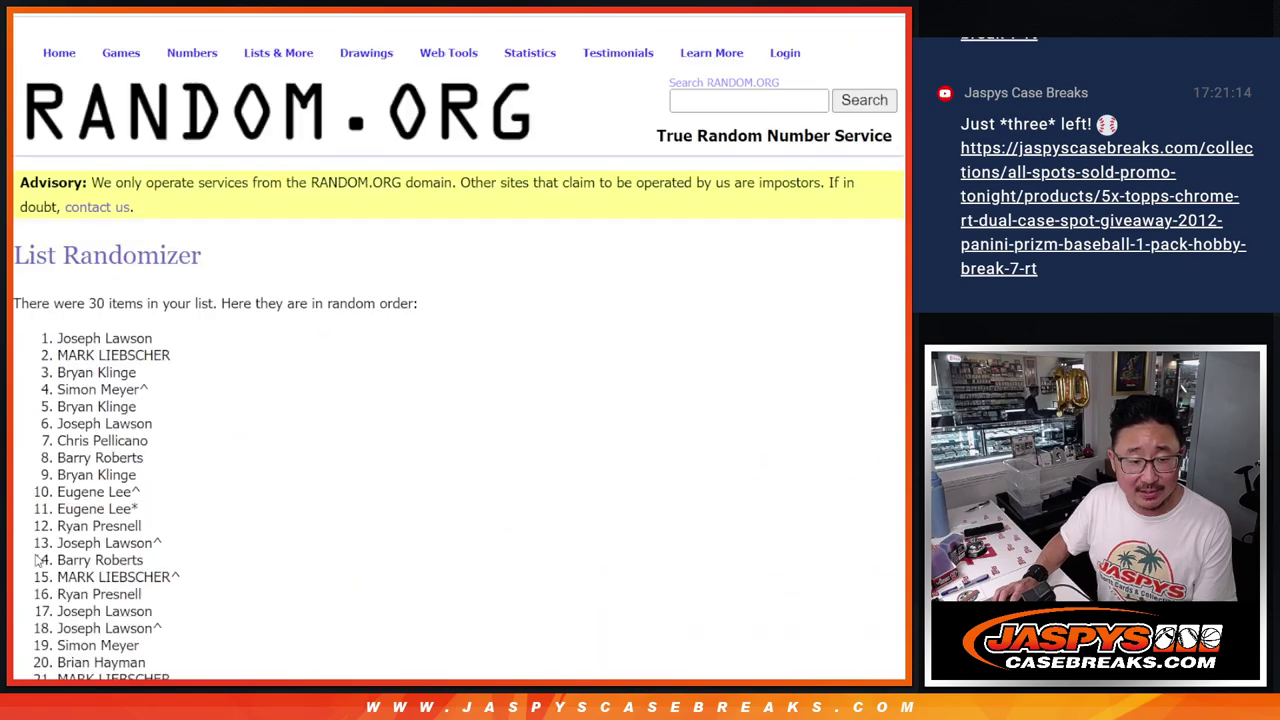
click(37, 556)
click(37, 556)
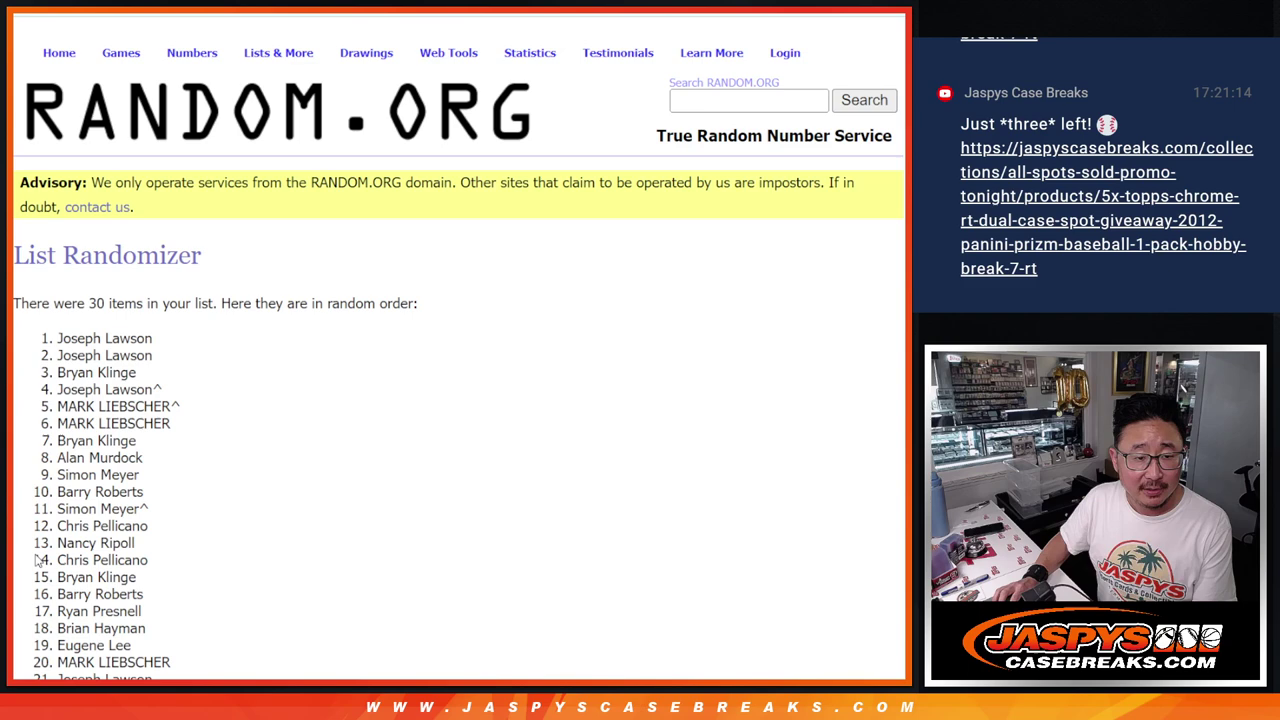
click(40, 552)
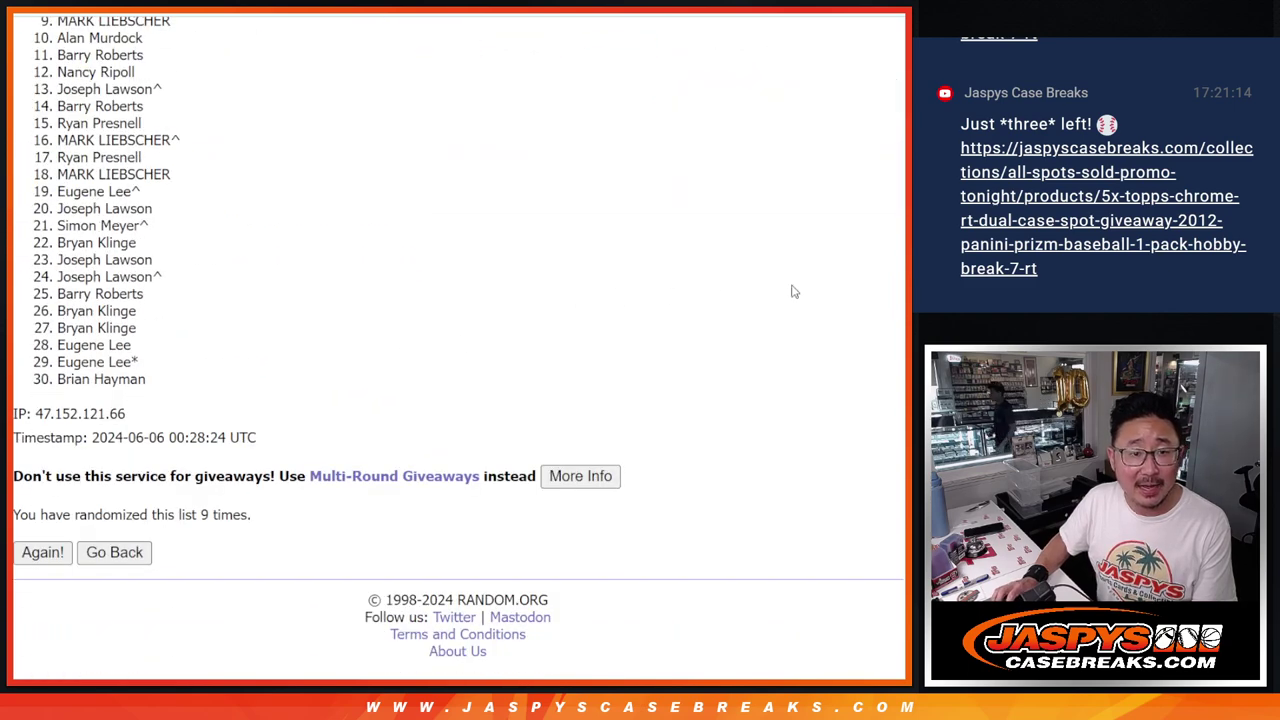
- Review the final randomized order from the lower ranks upward and highlight the first five entries as the giveaway winners
scroll(793, 291, up, 1)
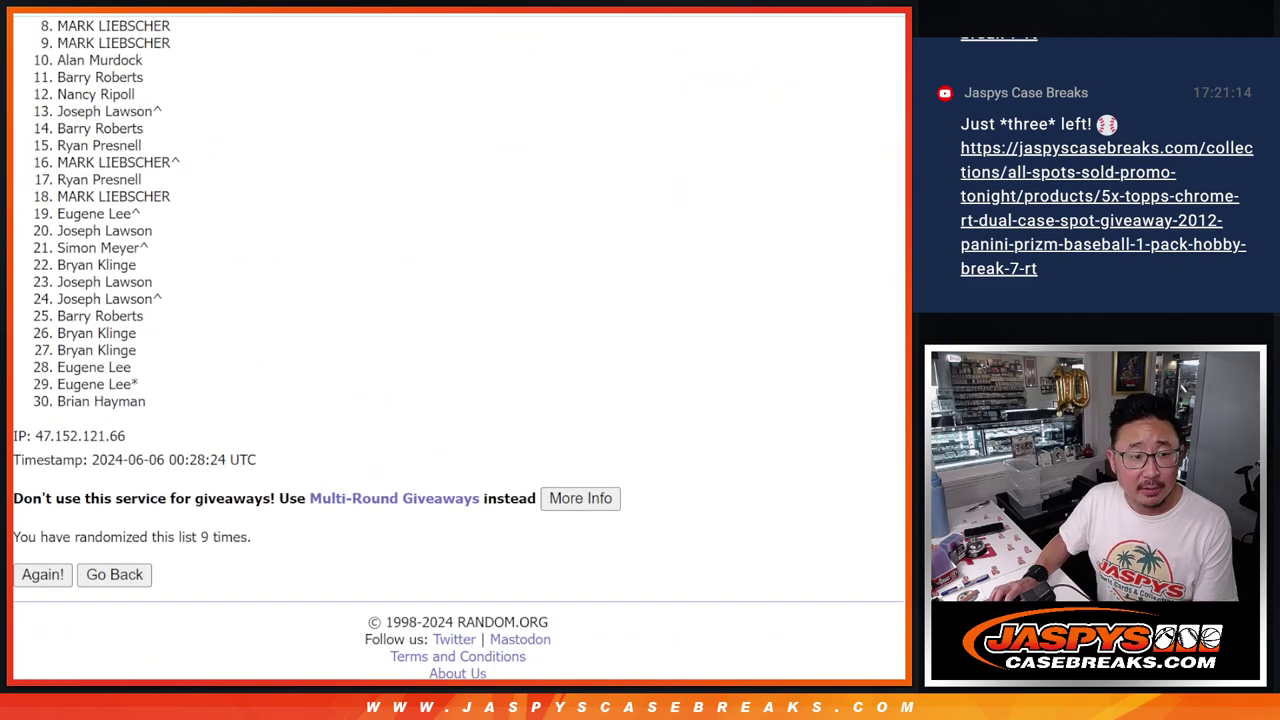
scroll(458, 340, up, 1)
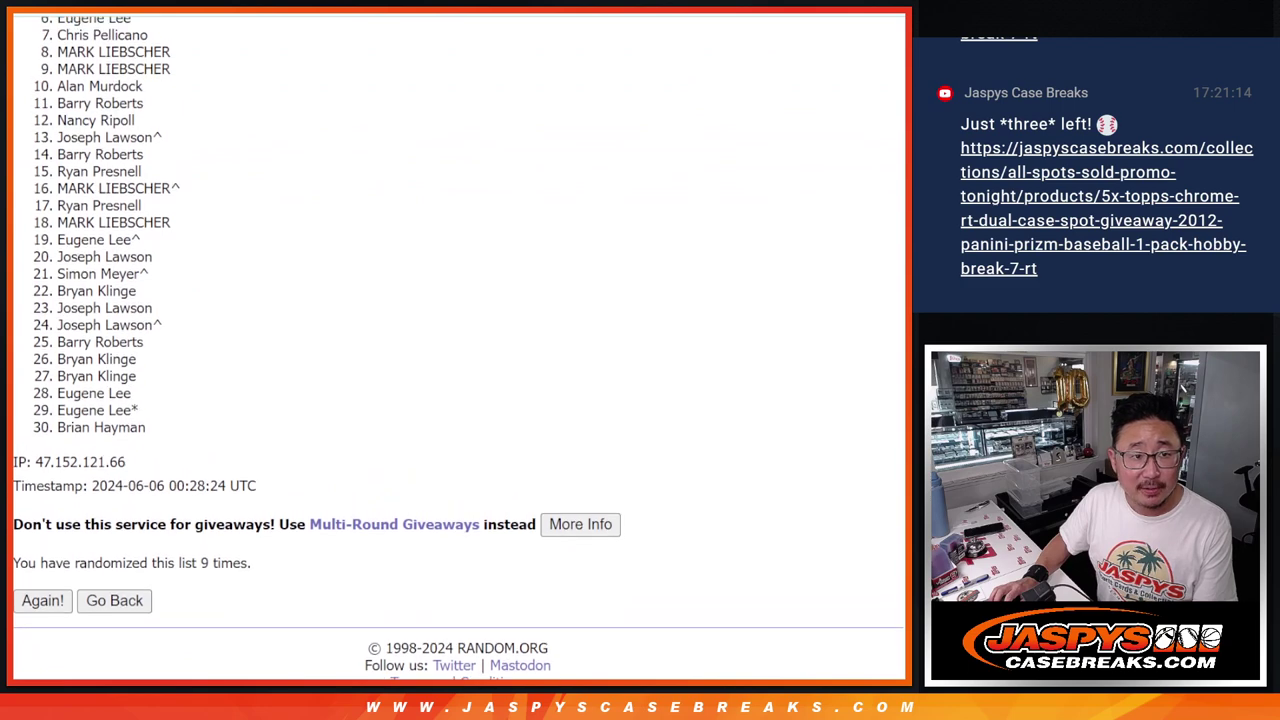
scroll(458, 347, up, 1)
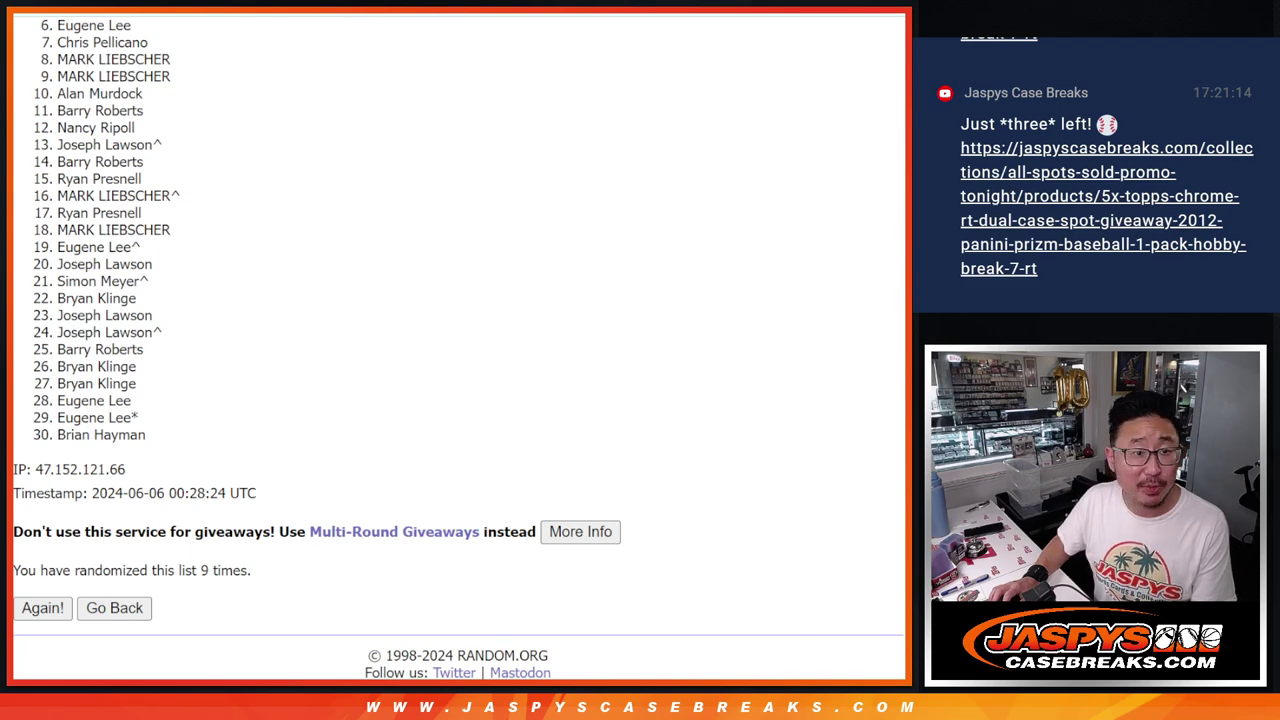
scroll(458, 348, up, 1)
scroll(458, 348, up, 3)
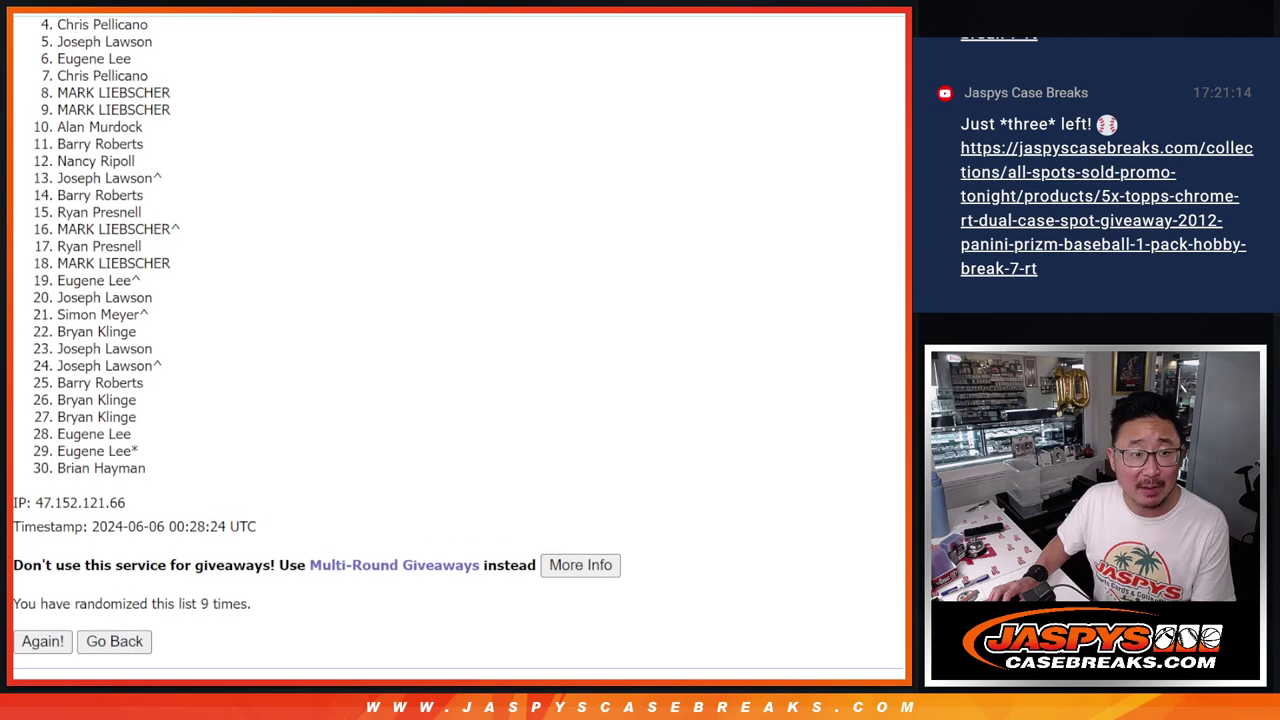
scroll(458, 348, up, 2)
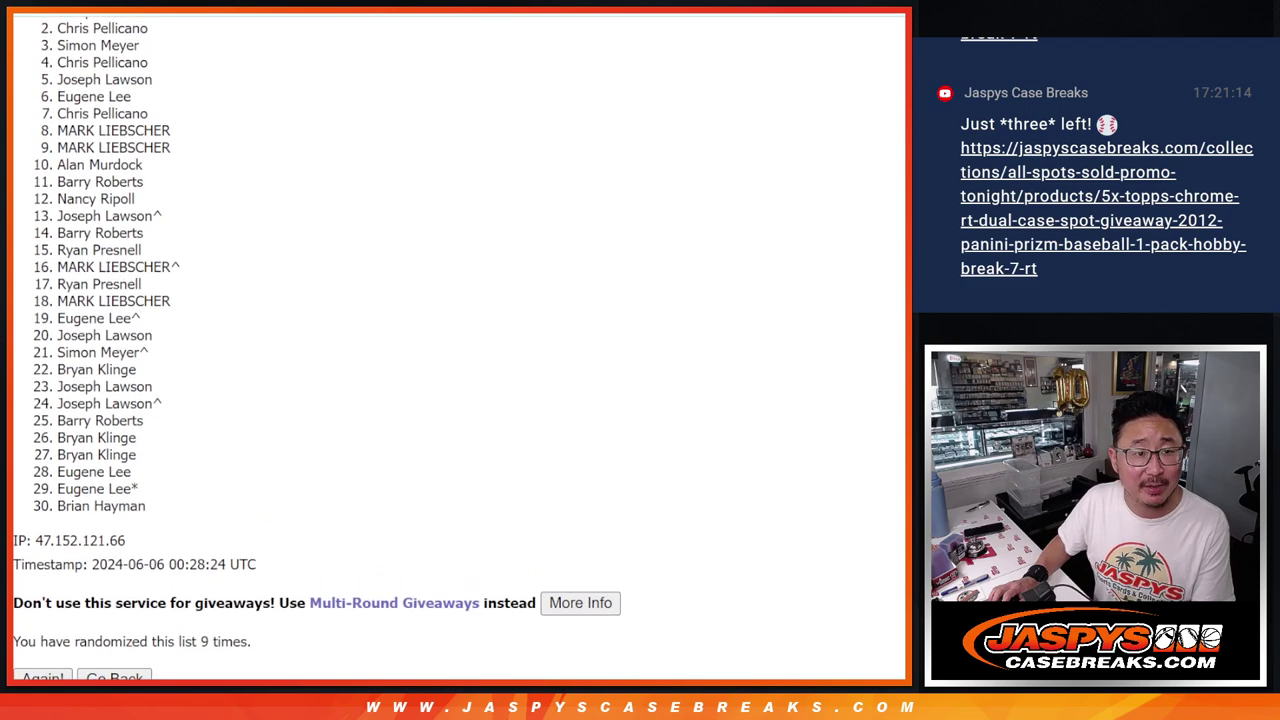
drag(58, 30, 177, 106)
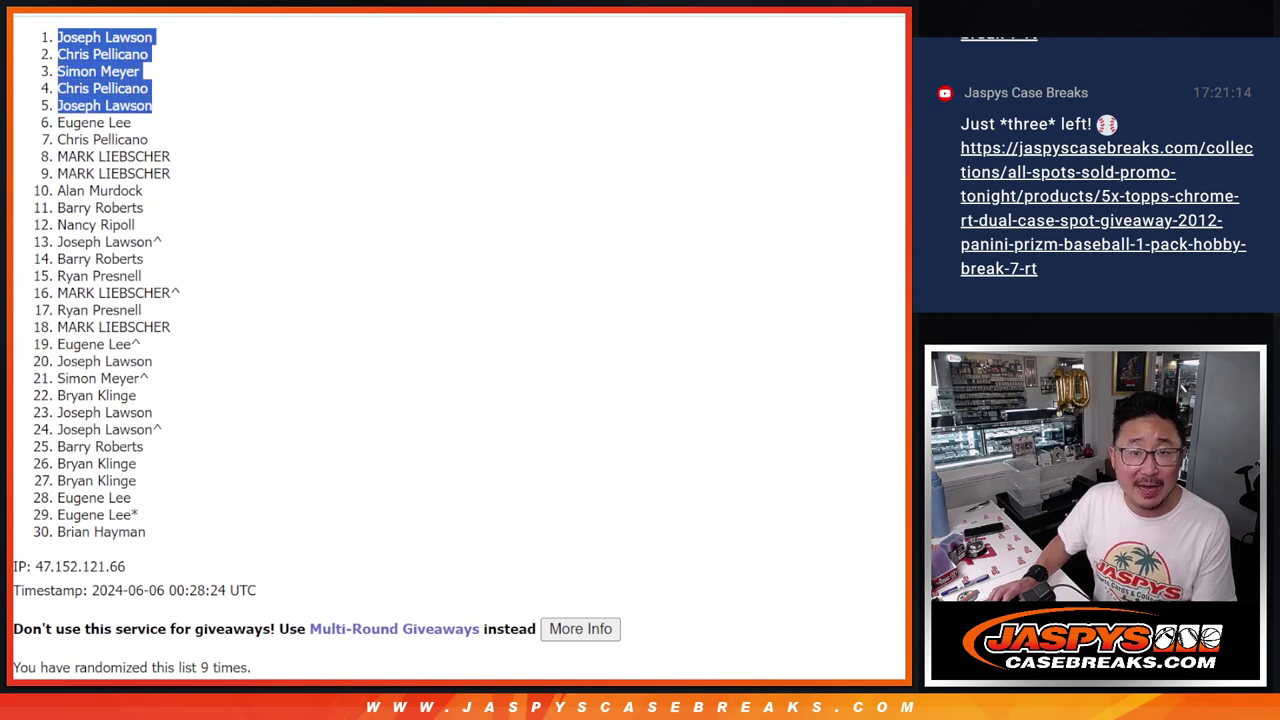
key(ctrl+shift+Tab)
key(ctrl+Tab)
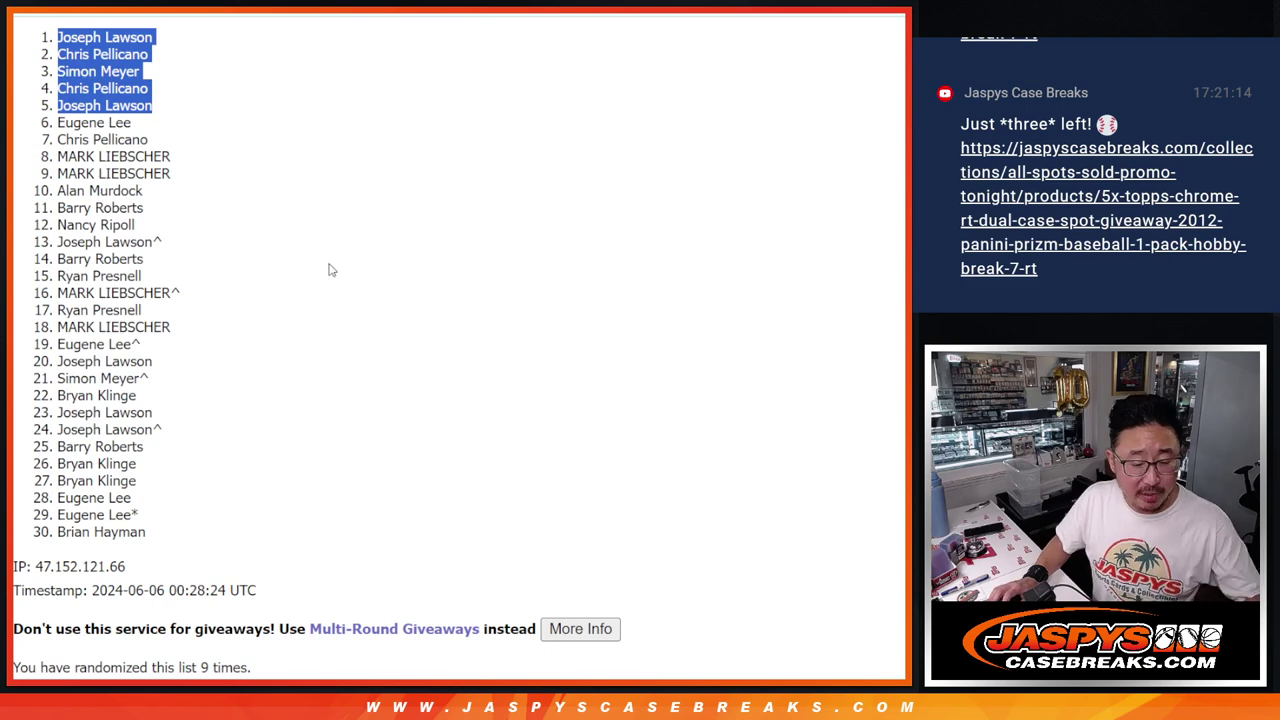